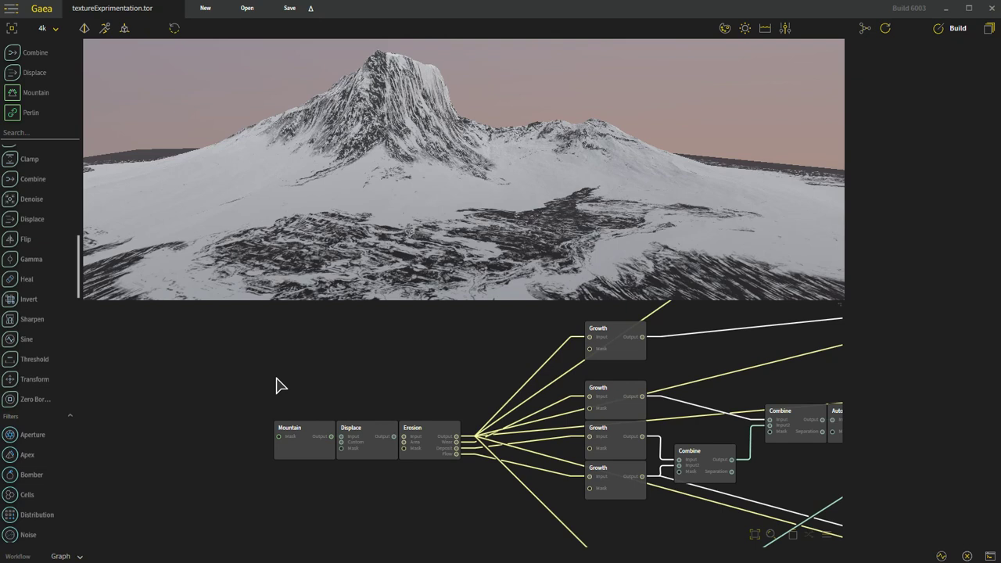
Preview the Mountain node, then the Displace node's roughened peak (Strength 0.10, Scale 0.40, Seed 4701).
left_click(321, 438)
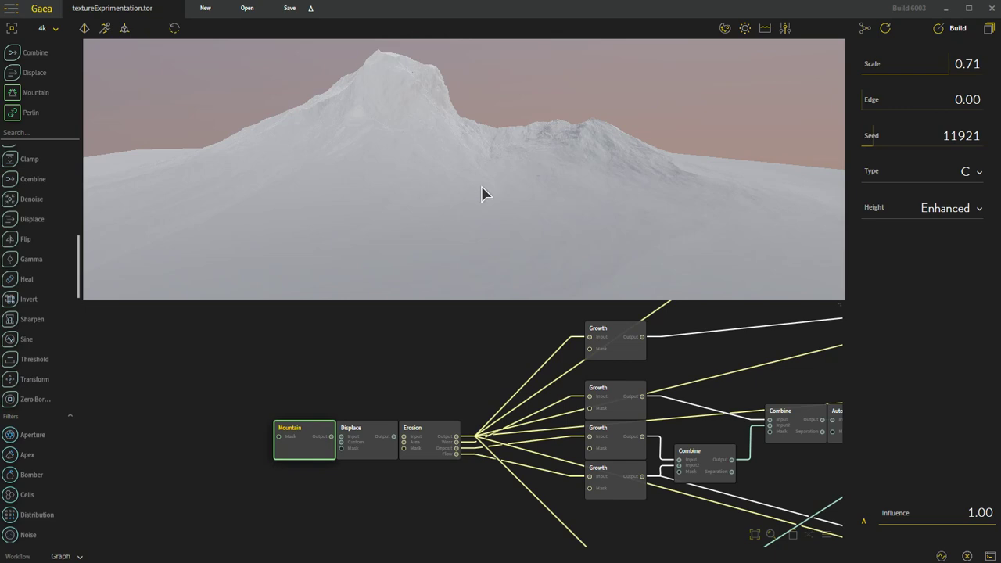
left_click(380, 440)
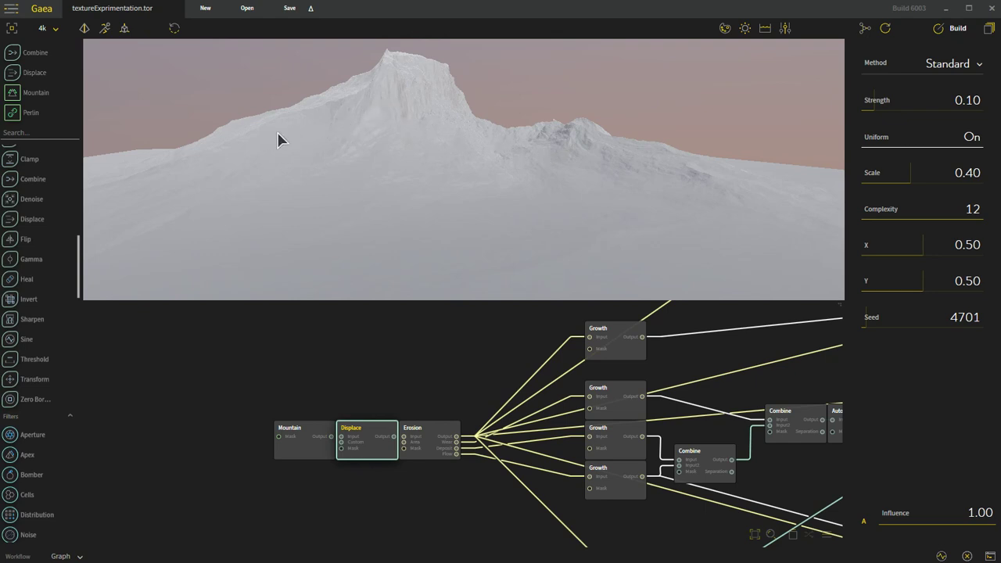
Preview the Erosion stage and orbit the viewport to a top-down view.
mouse_move(444, 436)
left_click(433, 438)
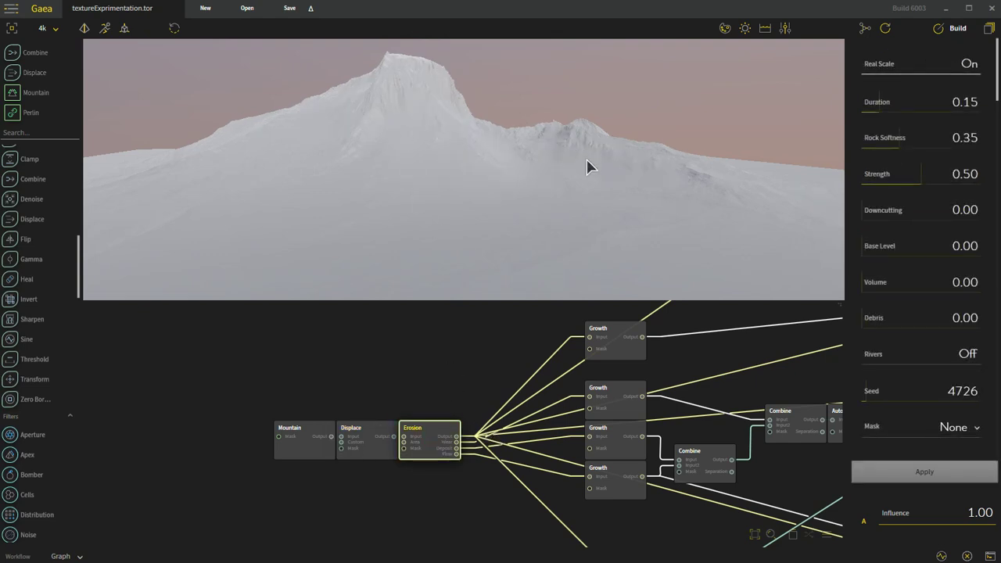
left_click(519, 174)
left_click_drag(464, 186, 415, 83)
left_click(360, 431)
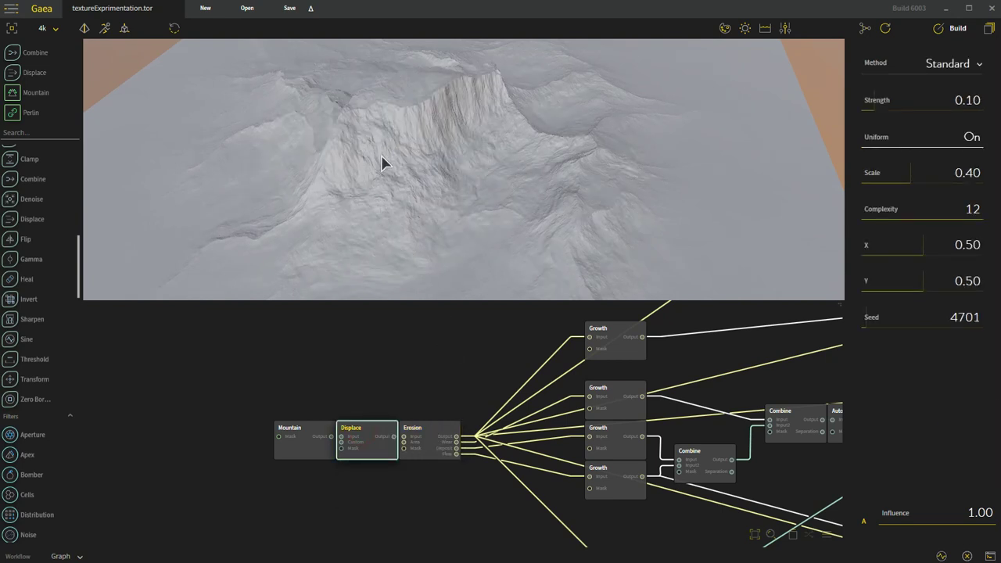
Compare Mountain and Displace from above, return to Erosion, and pan the graph to reveal more nodes.
left_click(312, 449)
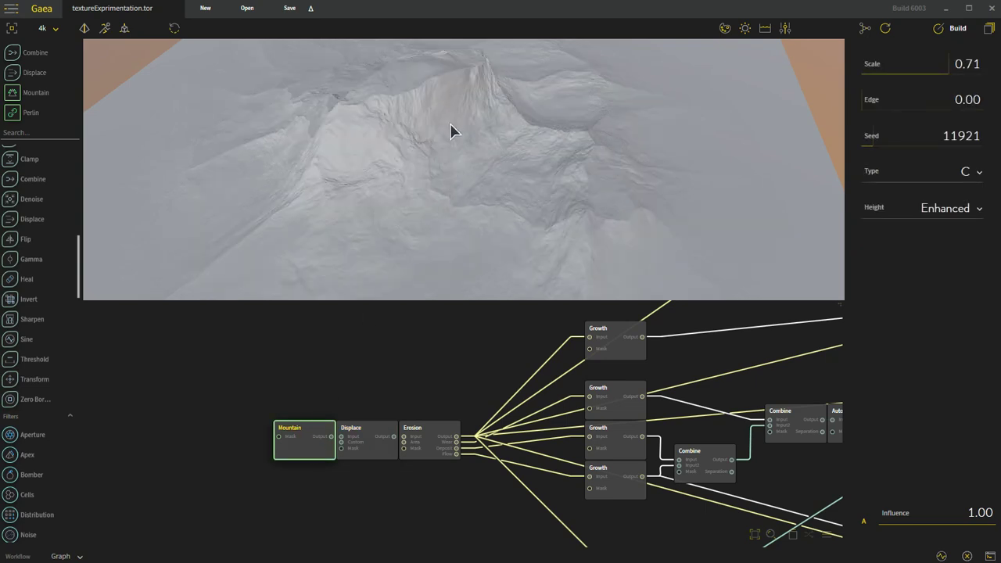
left_click(372, 432)
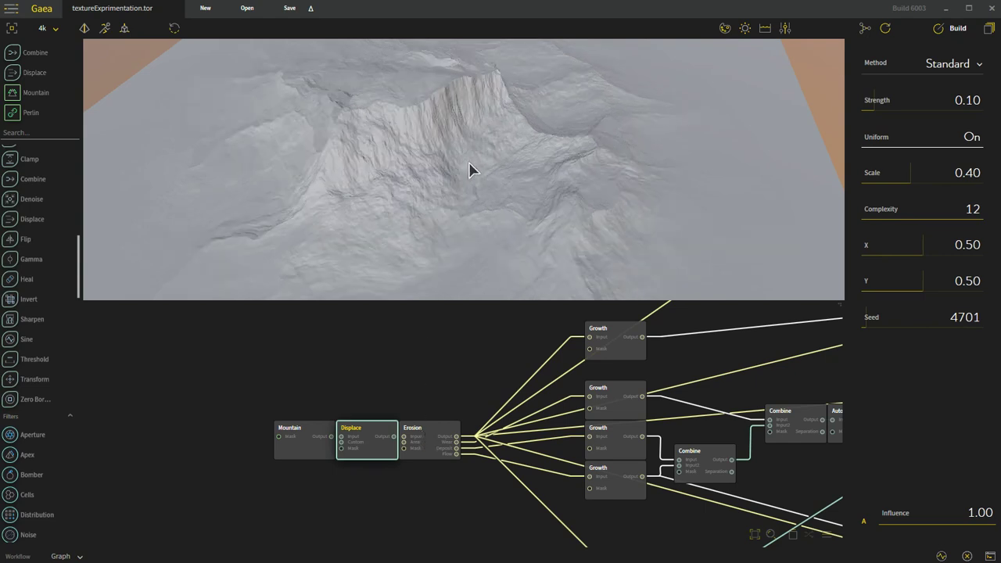
left_click(430, 435)
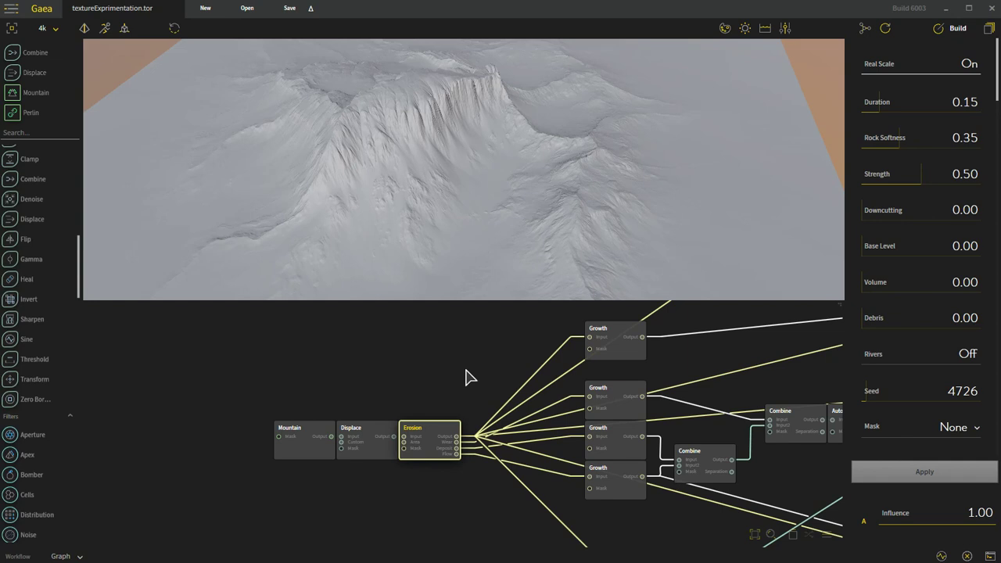
middle_click_drag(477, 365, 393, 387)
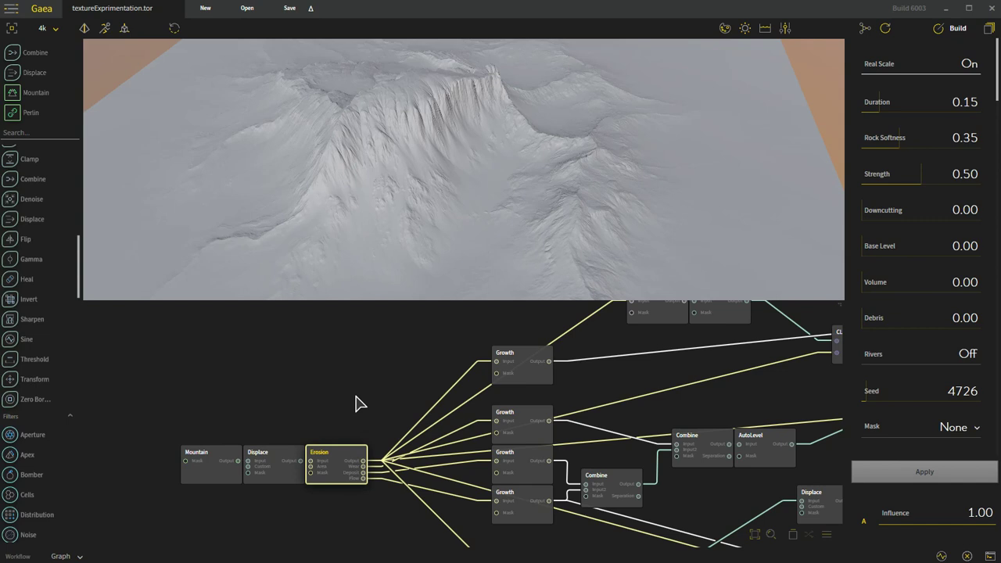
Deselect Erosion and scroll the node library down to the Data Maps and Selectors sections.
left_click(78, 268)
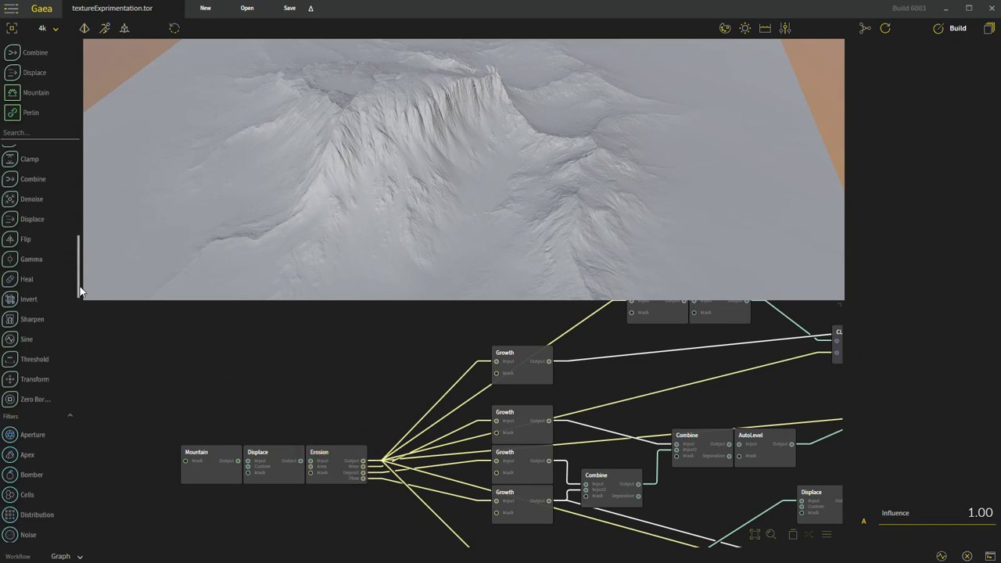
left_click_drag(80, 286, 84, 476)
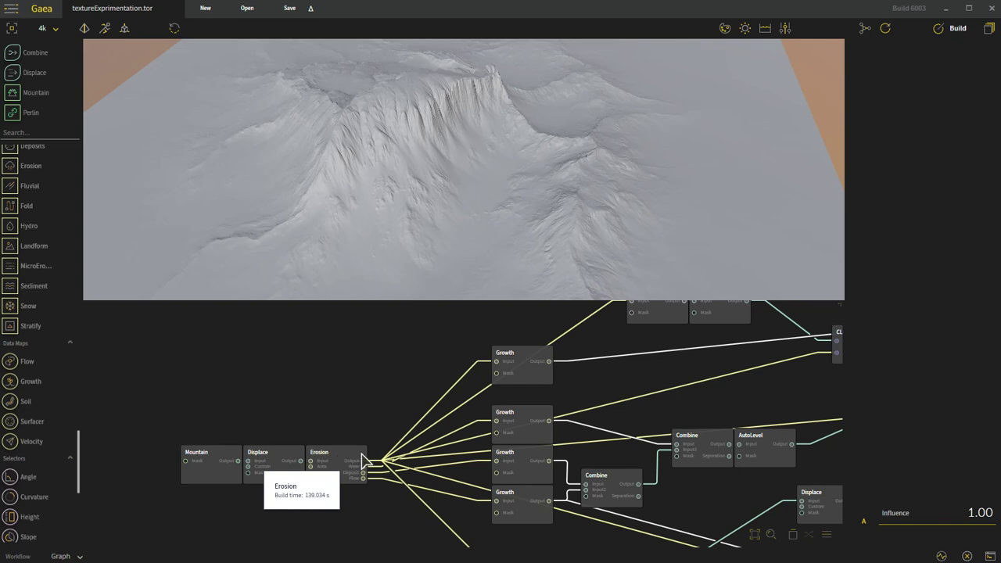
Preview the first three Growth masks, orbiting to inspect the third (Slope 990, Cragginess 1000, Seed 2053).
left_click(526, 373)
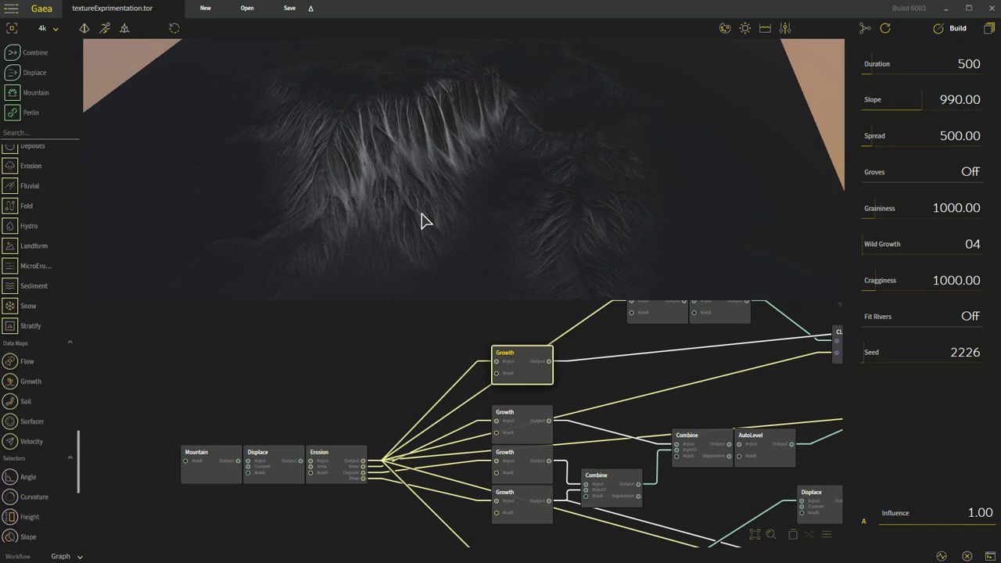
left_click(530, 422)
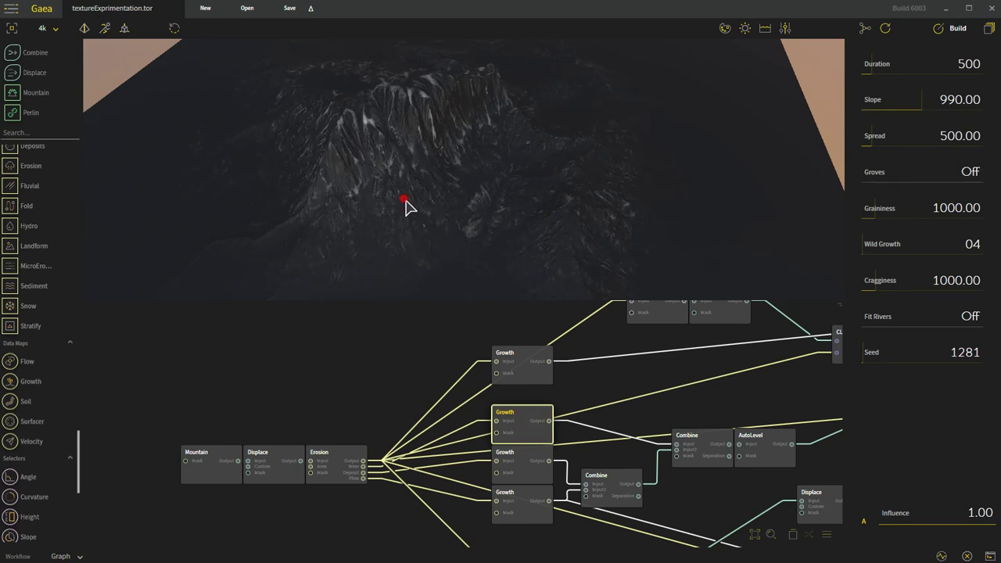
left_click_drag(404, 201, 415, 283)
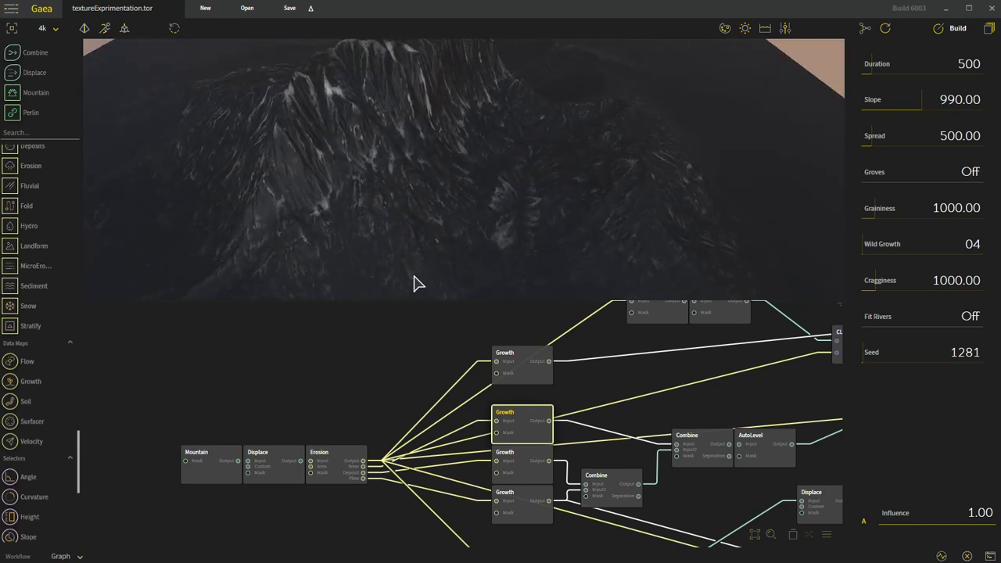
left_click(518, 461)
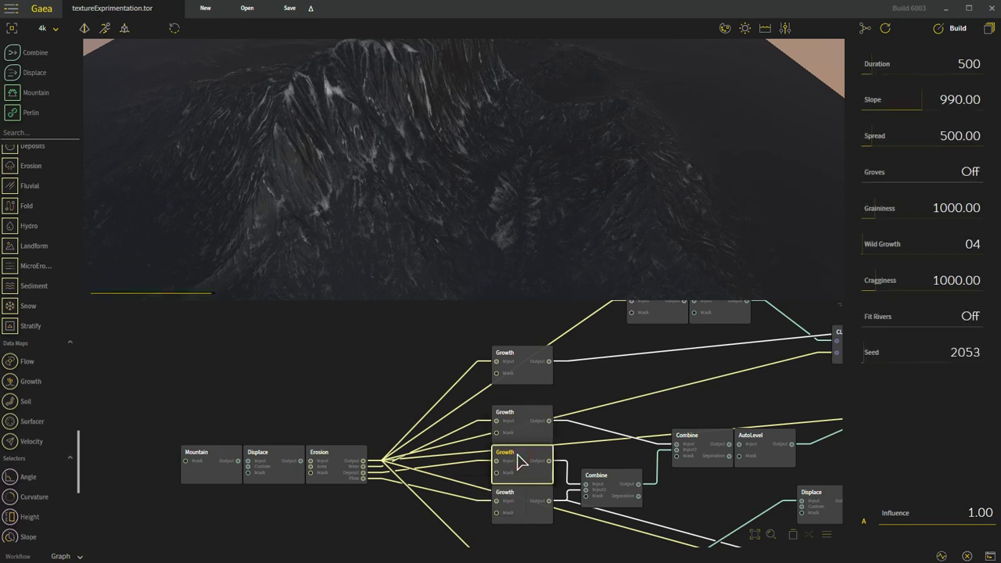
mouse_move(383, 262)
left_mouse_down()
mouse_move(429, 256)
mouse_move(300, 259)
mouse_move(384, 276)
left_mouse_up()
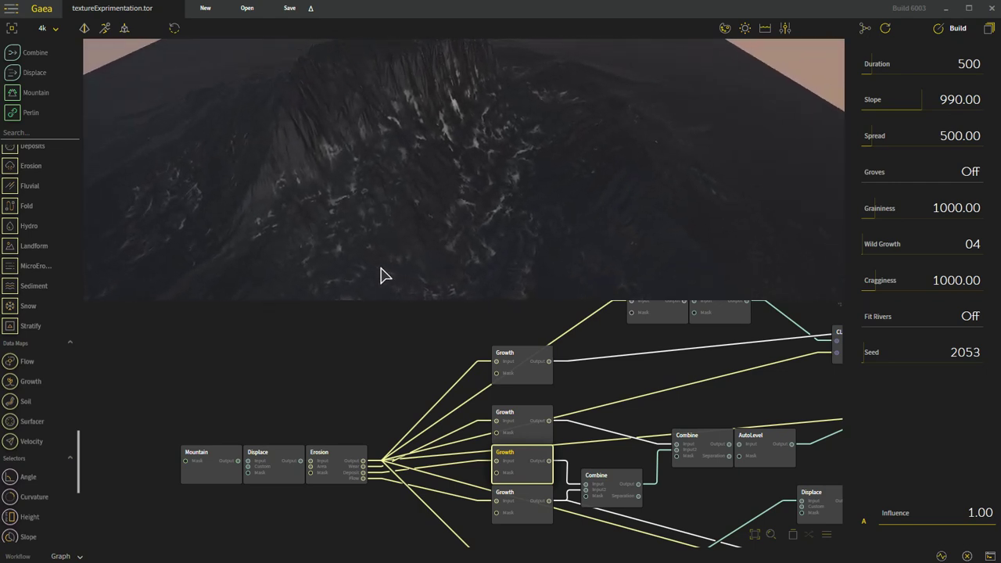
Orbit around the fourth Growth node's streaky mask (Seed 2644), then pan to Slope, AutoLevel, CLUTer.
left_click(531, 500)
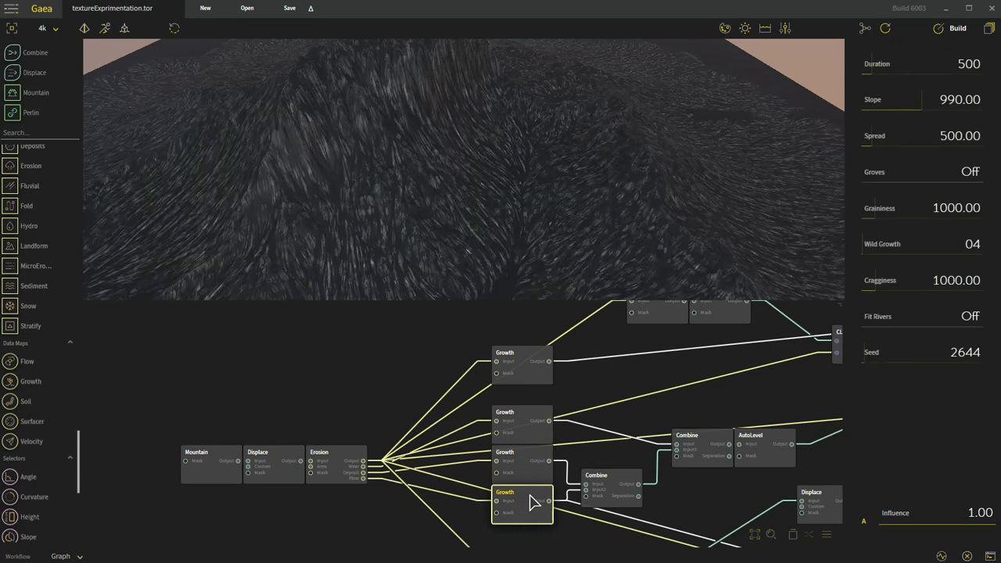
left_click_drag(443, 273, 341, 194)
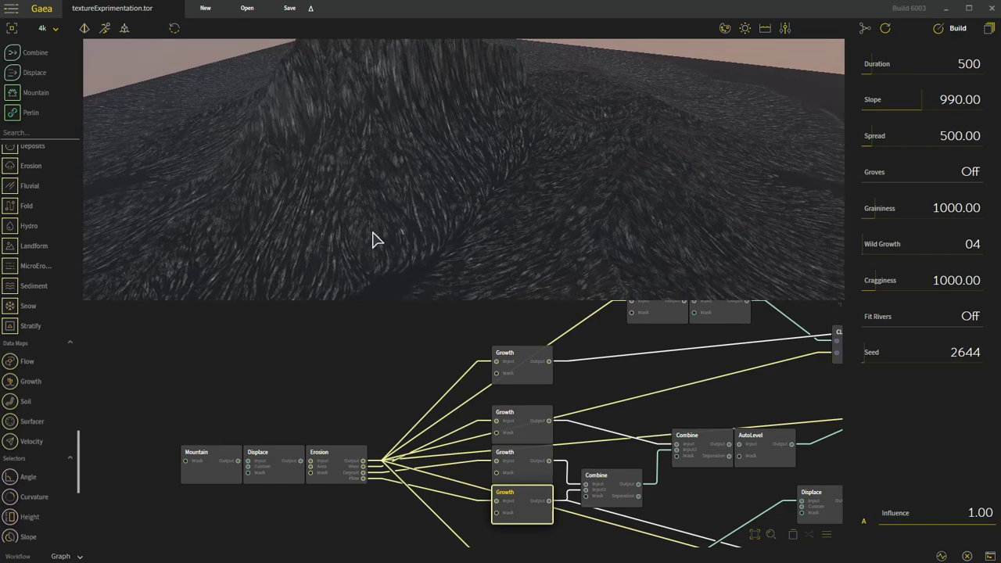
left_click_drag(370, 231, 423, 268)
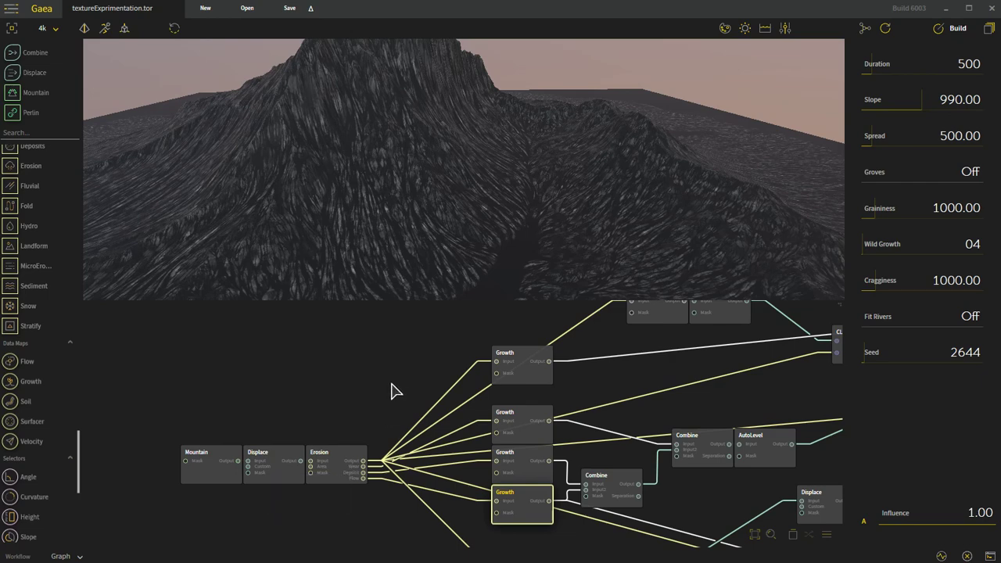
middle_click_drag(415, 360, 531, 512)
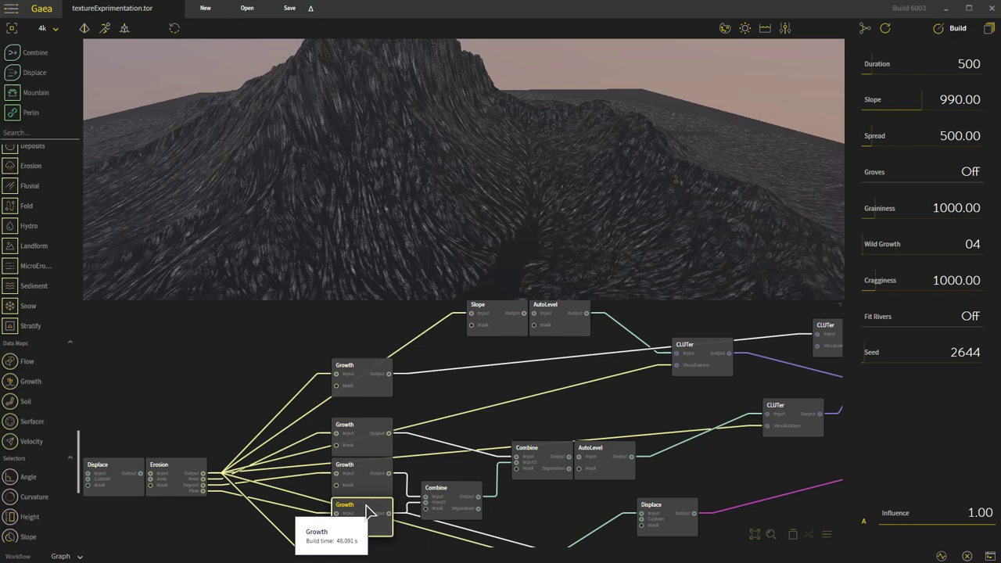
Alternate between the lower and upper Divide Combine nodes' blends, then return to the Erosion preview.
left_click(458, 496)
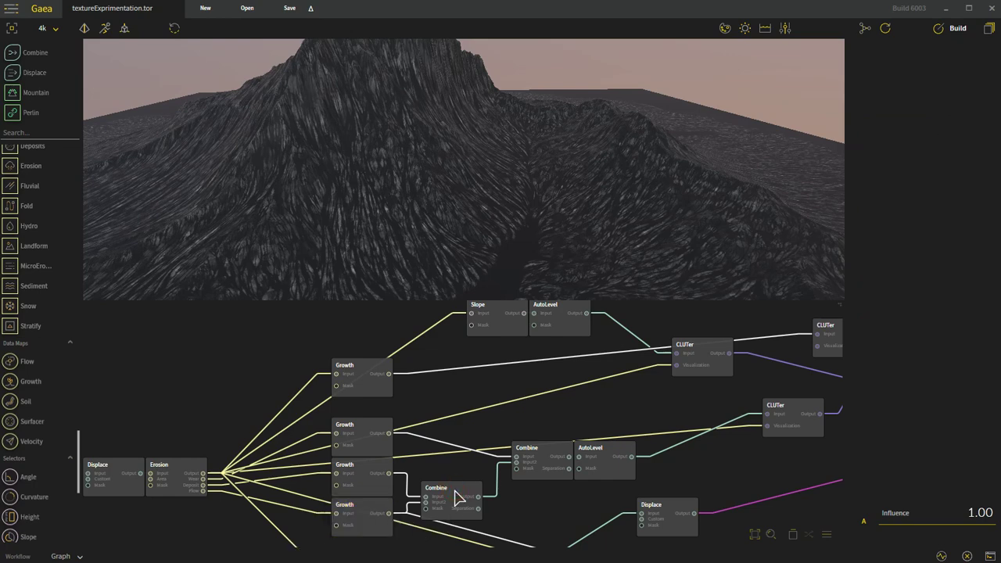
left_click(458, 497)
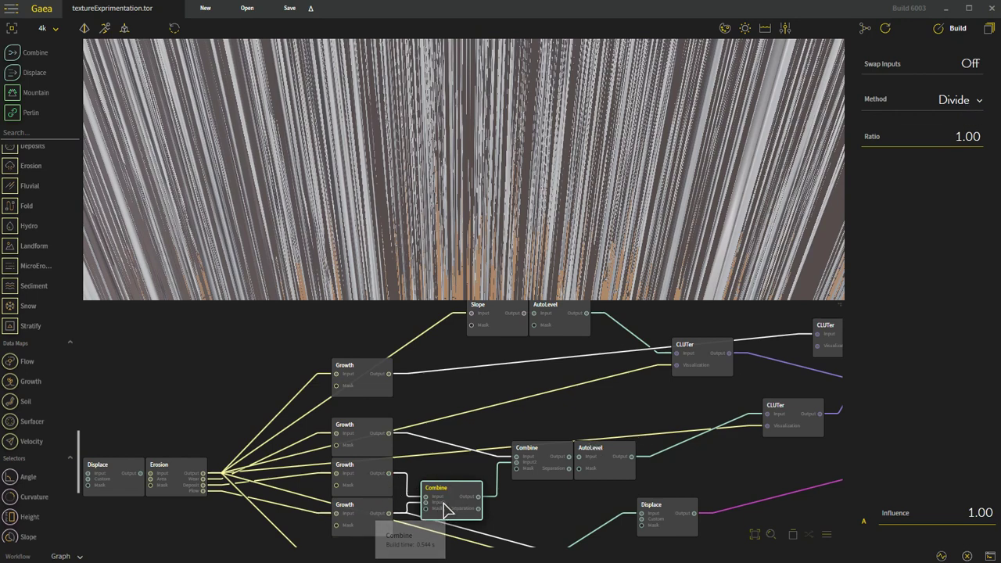
left_click(552, 458)
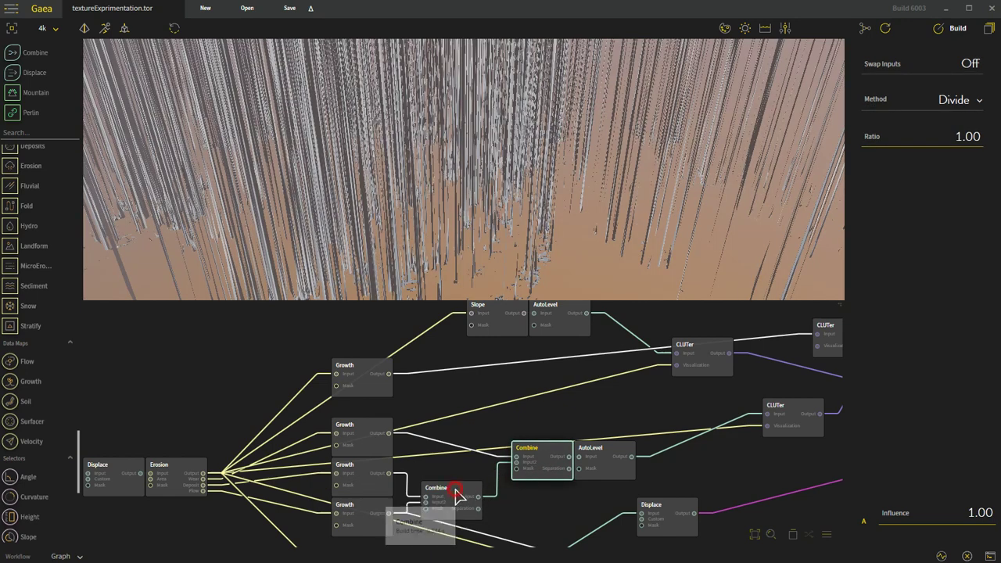
left_click(457, 495)
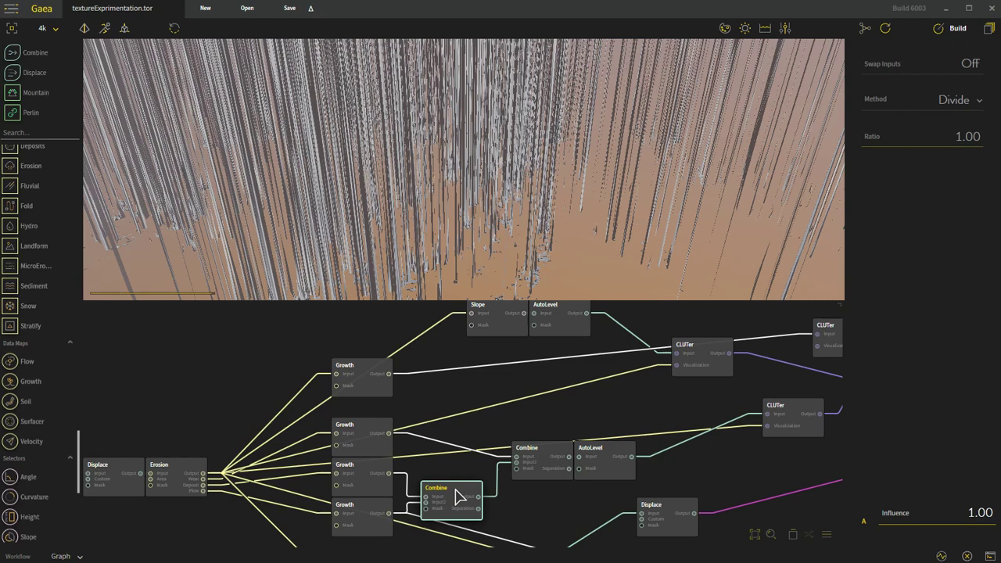
left_click(552, 457)
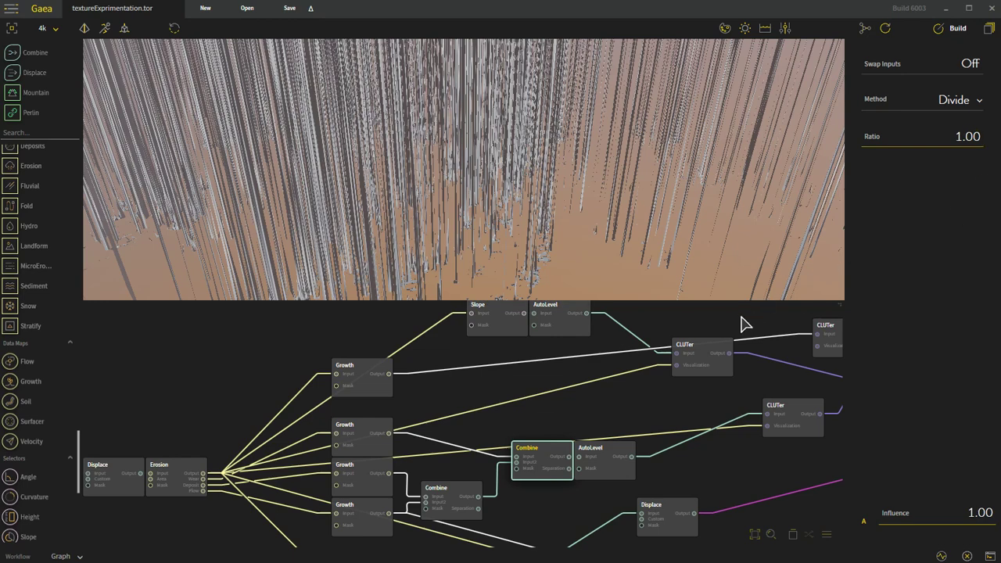
left_click(174, 471)
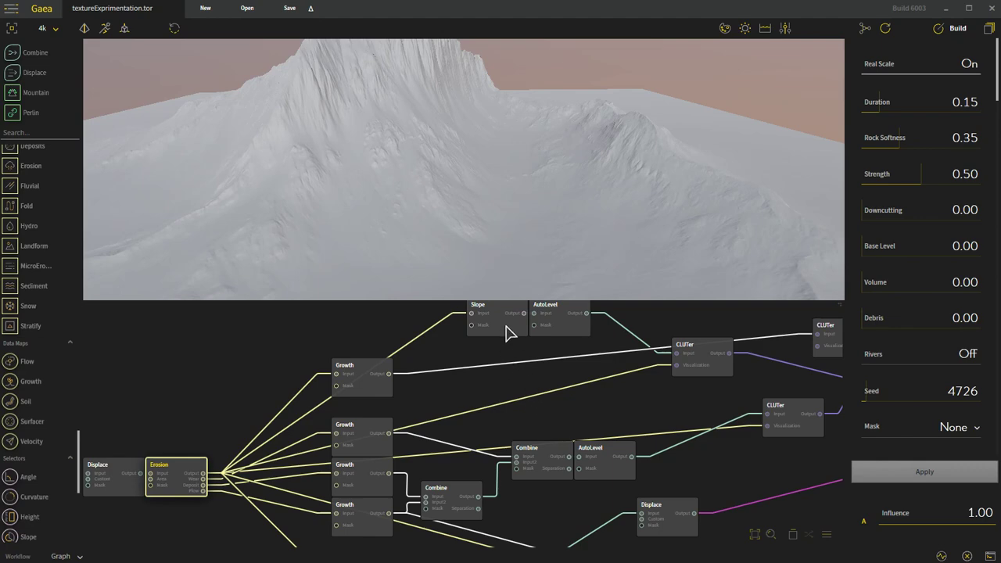
View the CLUTer snow colouring from another angle, then return to the Slope mask (Max 0.90, Falloff 0.05).
left_click(507, 332)
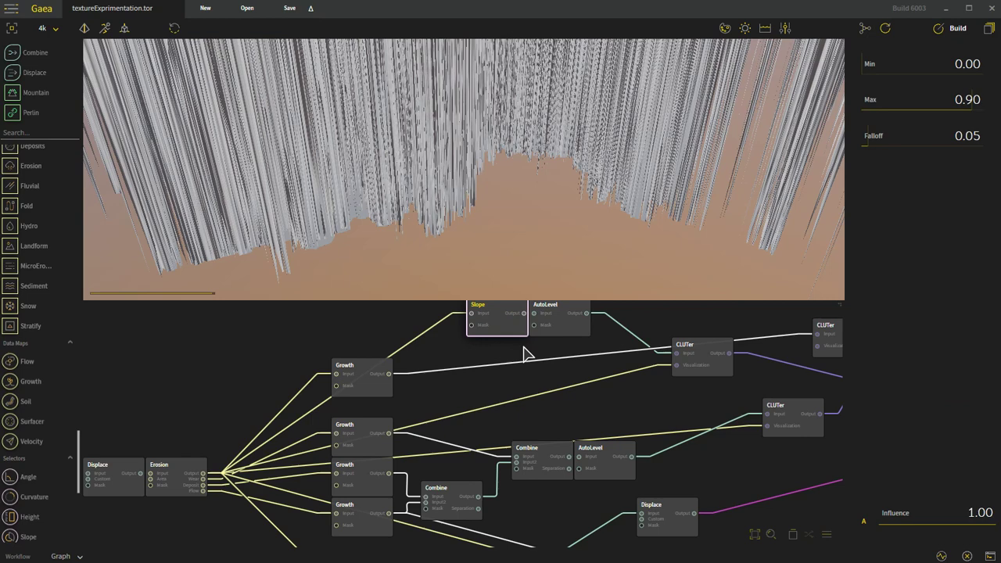
left_click(714, 351)
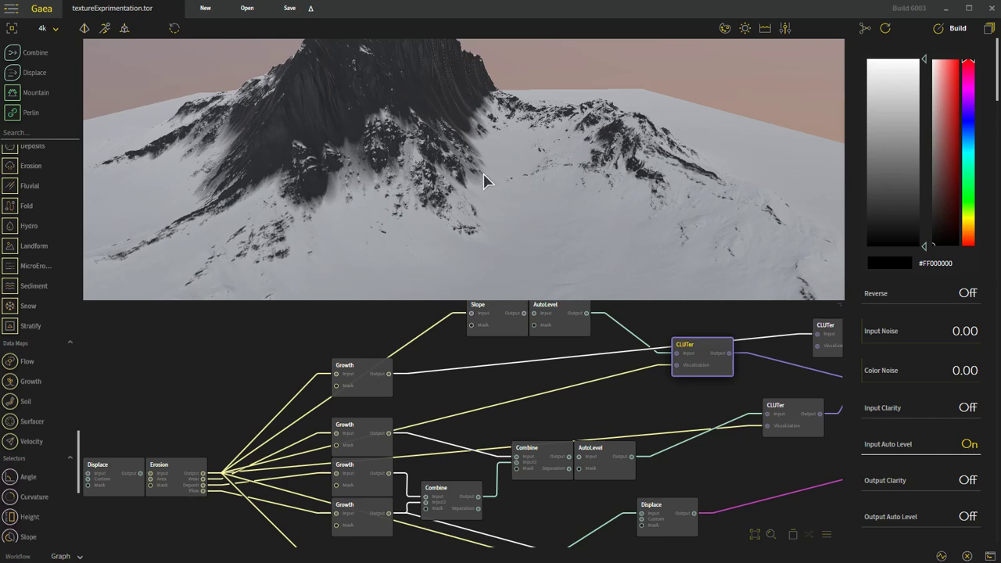
mouse_move(454, 125)
left_mouse_down()
mouse_move(459, 147)
mouse_move(472, 123)
mouse_move(463, 138)
mouse_move(514, 161)
mouse_move(574, 99)
mouse_move(614, 88)
mouse_move(395, 135)
mouse_move(450, 133)
left_mouse_up()
scroll(472, 118, "down", 5)
scroll(438, 139, "up", 4)
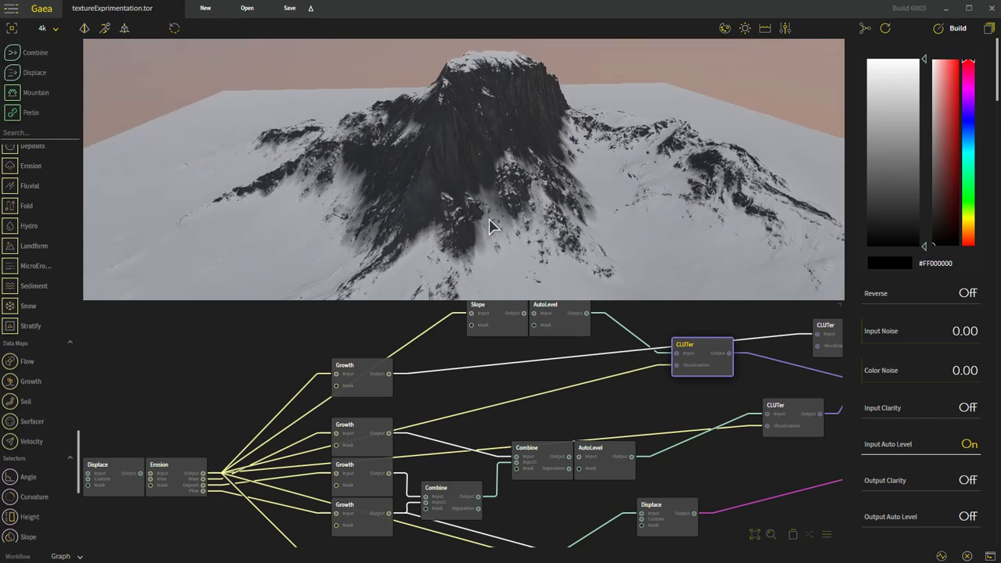
left_click(499, 327)
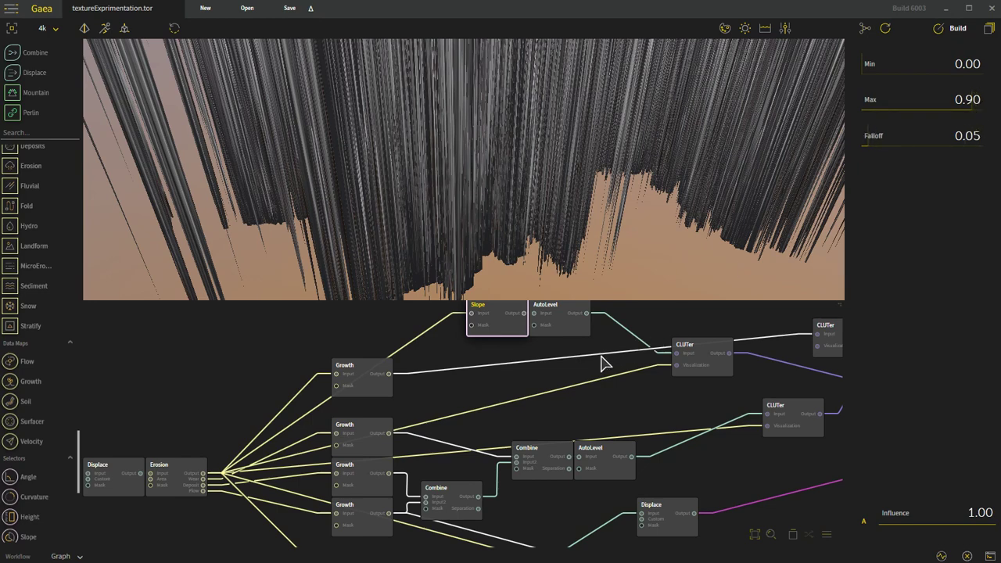
Preview the AutoLevel output, then the upper Combine node's Divide blend at Ratio 1.00.
left_click(581, 334)
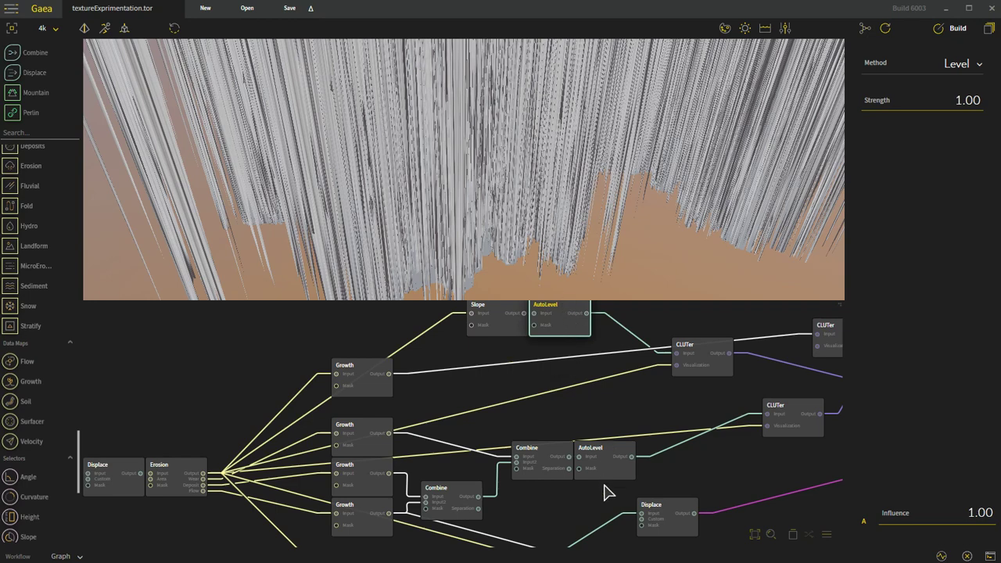
left_click(551, 457)
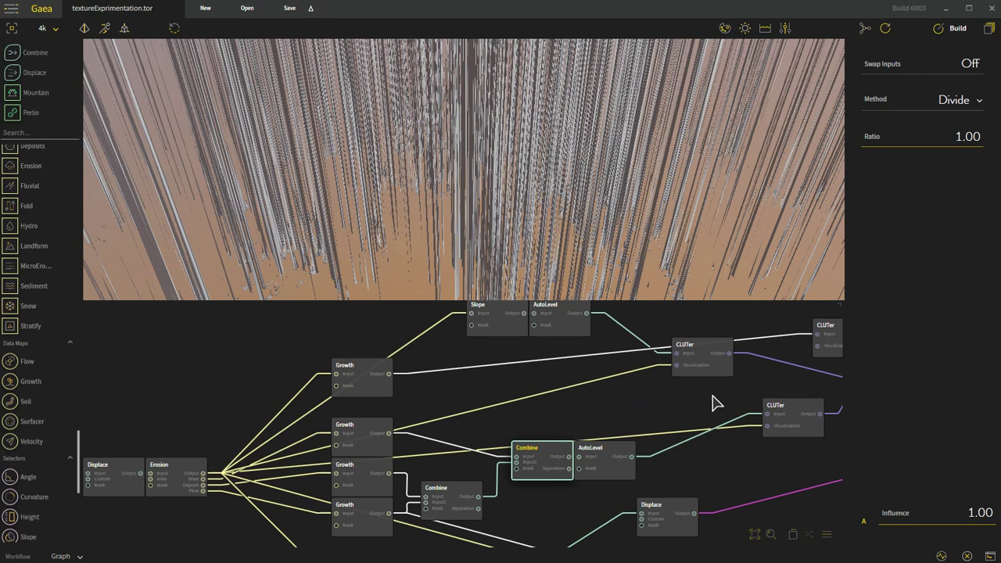
Preview the upper CLUTer's snow colouring, then the lower CLUTer's white-streaked pattern.
left_click(720, 364)
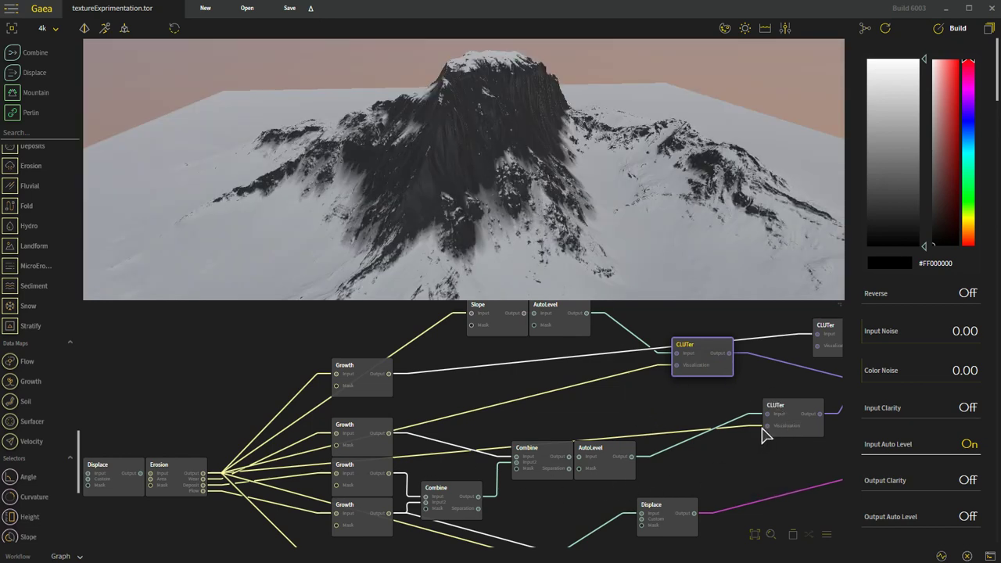
left_click(792, 415)
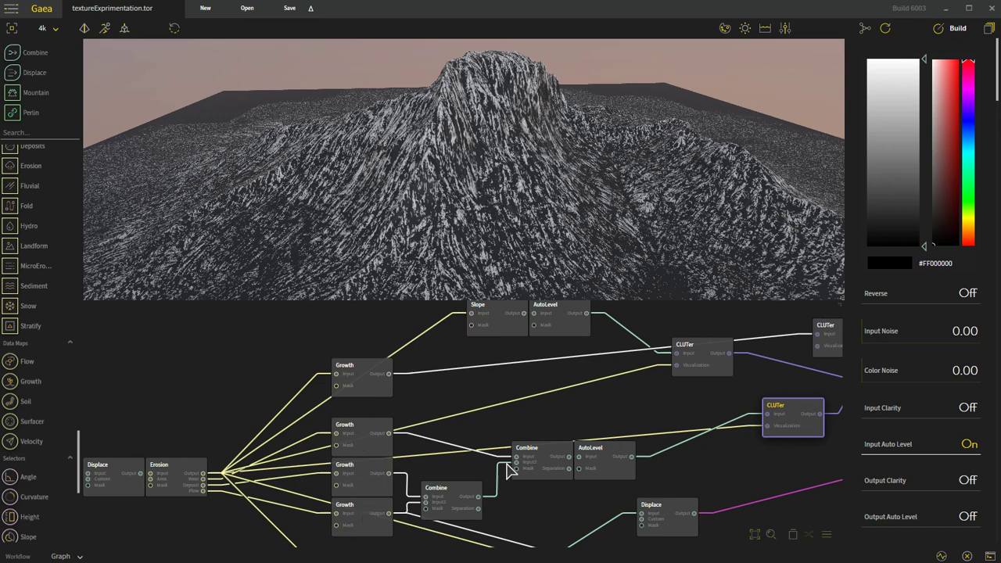
Pan to the lower Slope node (Min 0.00, Max 0.14, Falloff 0.01), then to the CLUTer and Mixer nodes.
middle_click_drag(668, 398, 630, 381)
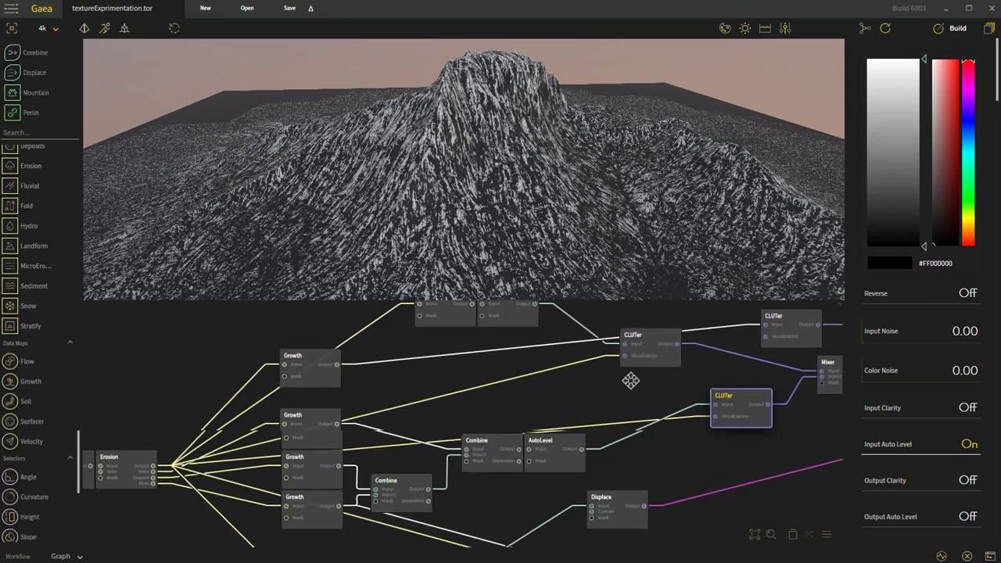
middle_click_drag(648, 454, 663, 413)
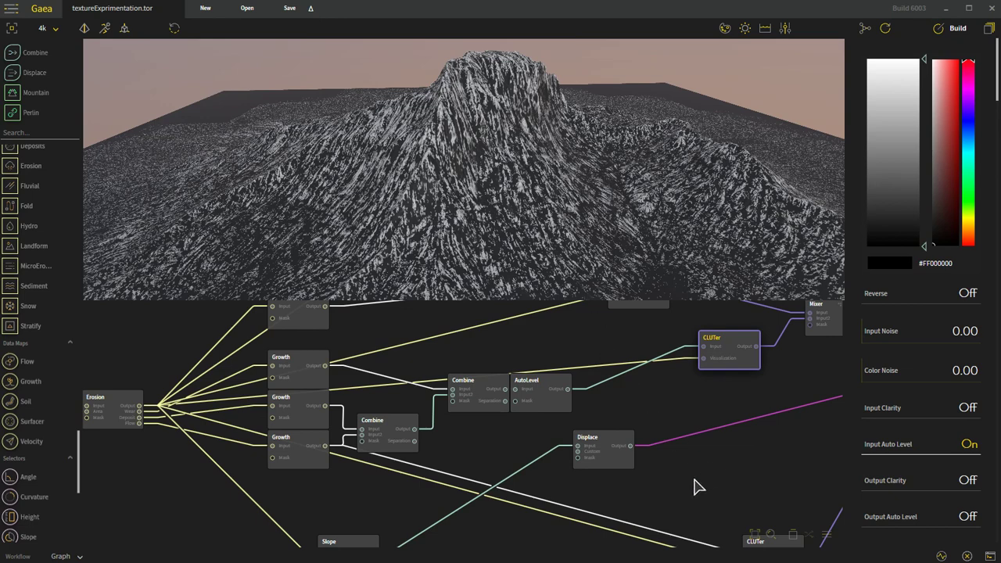
mouse_move(699, 471)
middle_mouse_down()
mouse_move(724, 445)
mouse_move(684, 468)
middle_mouse_up()
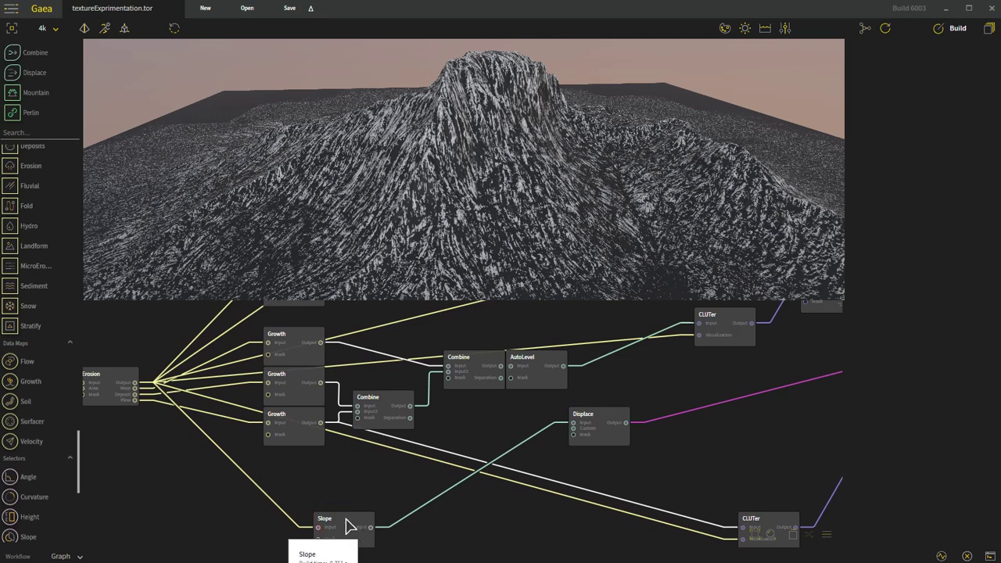
left_click(346, 520)
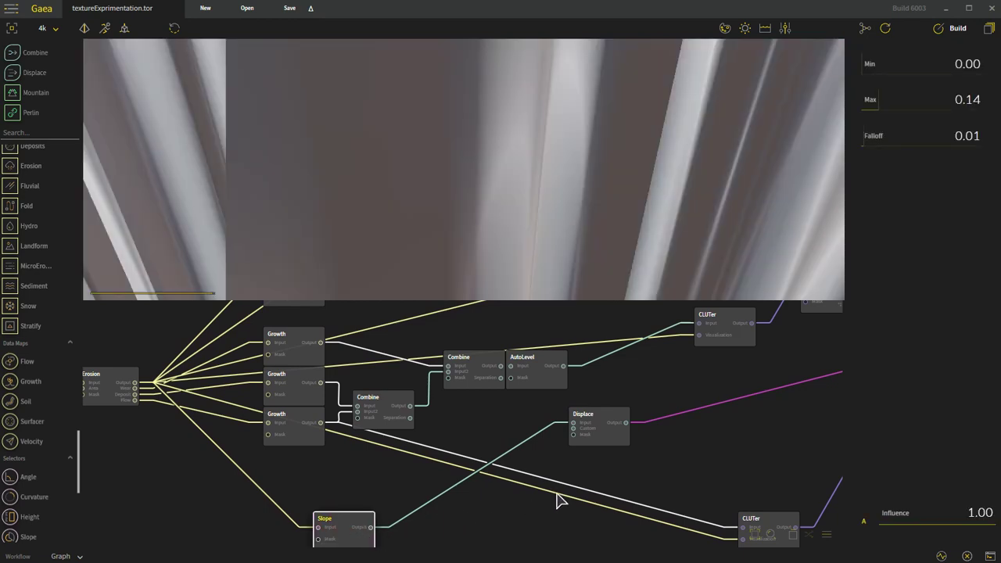
middle_click_drag(538, 495, 524, 561)
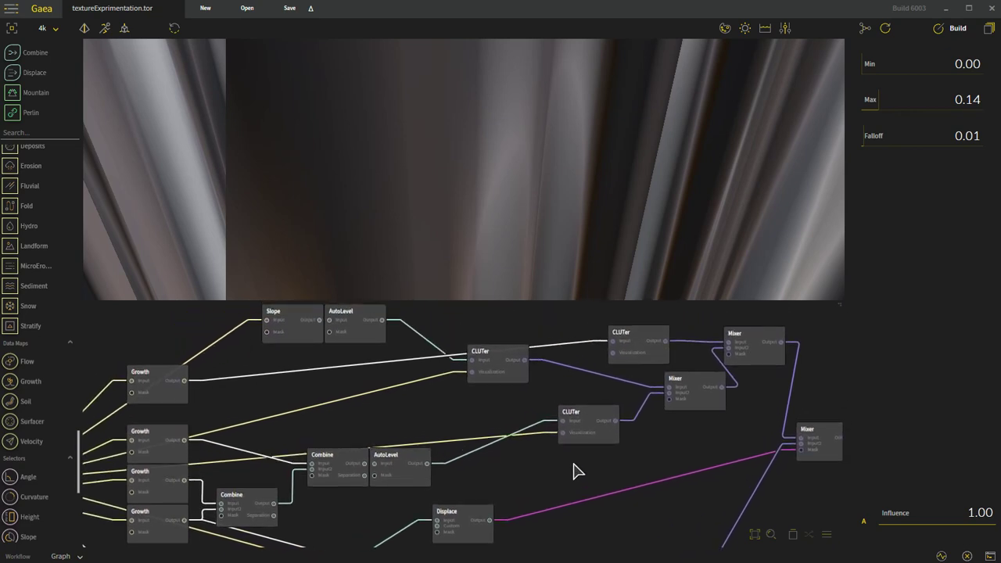
Preview the lower CLUTer's gradient result, then the upper CLUTer's snow-capped mountain.
left_click(668, 440)
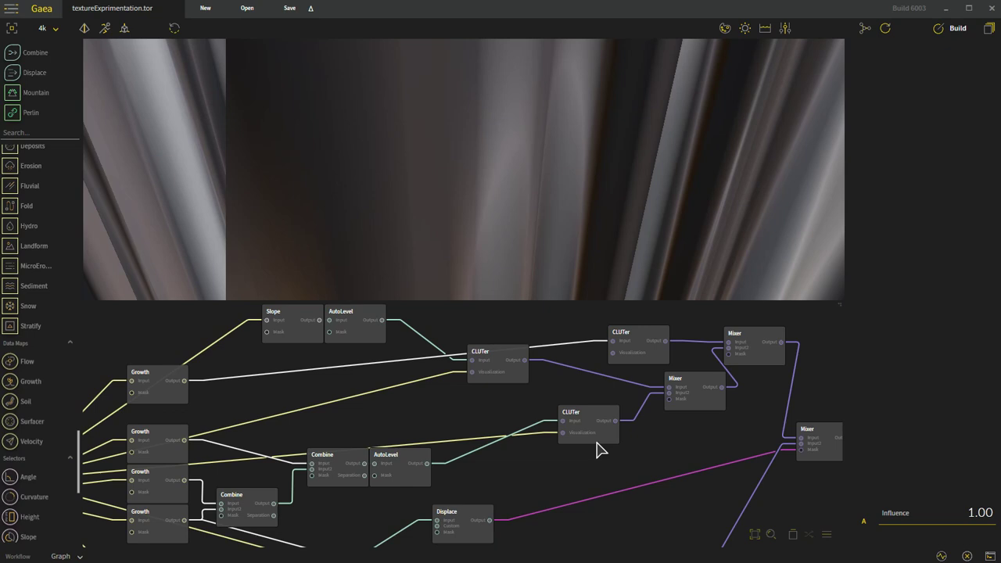
left_click(587, 417)
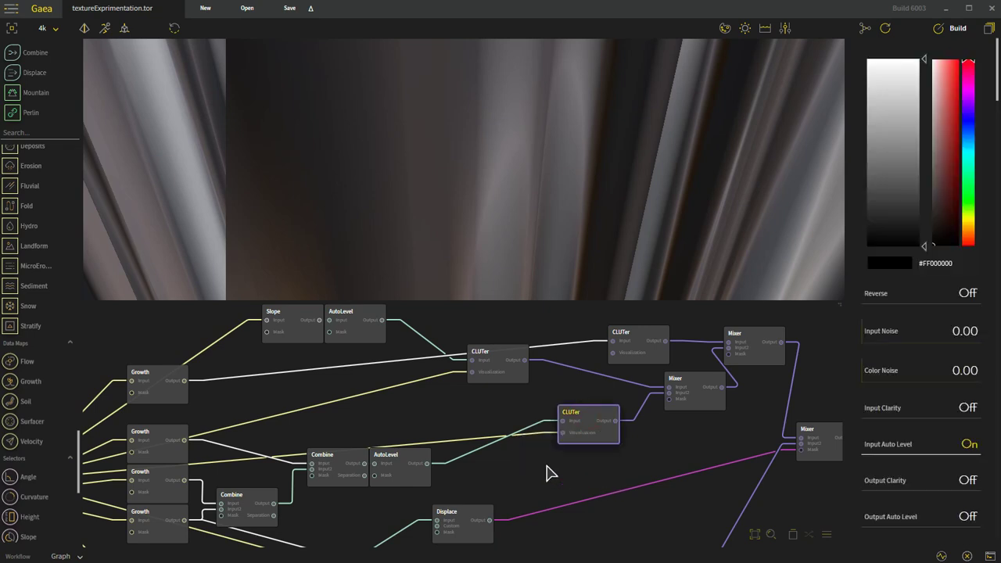
left_click(588, 428)
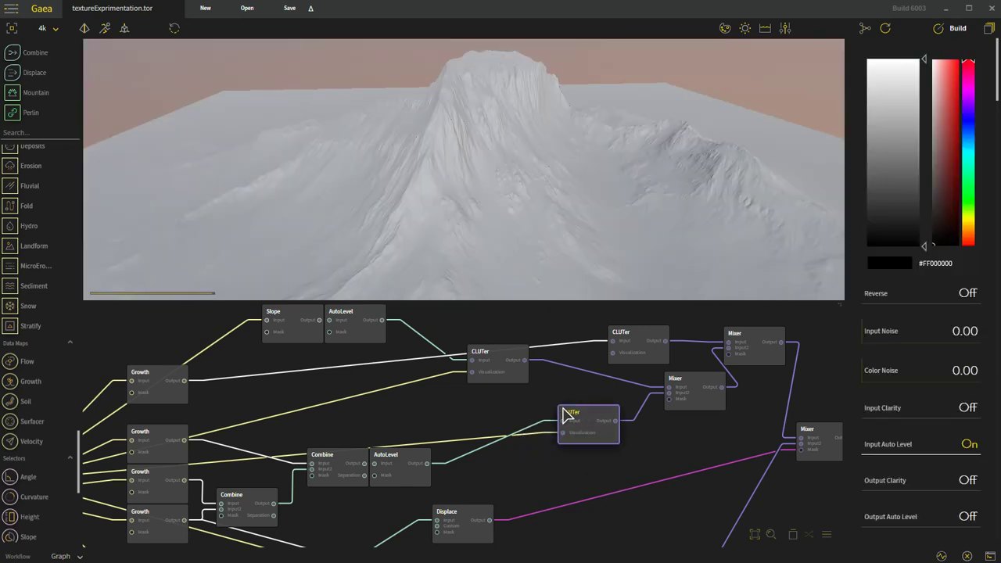
left_click(500, 358)
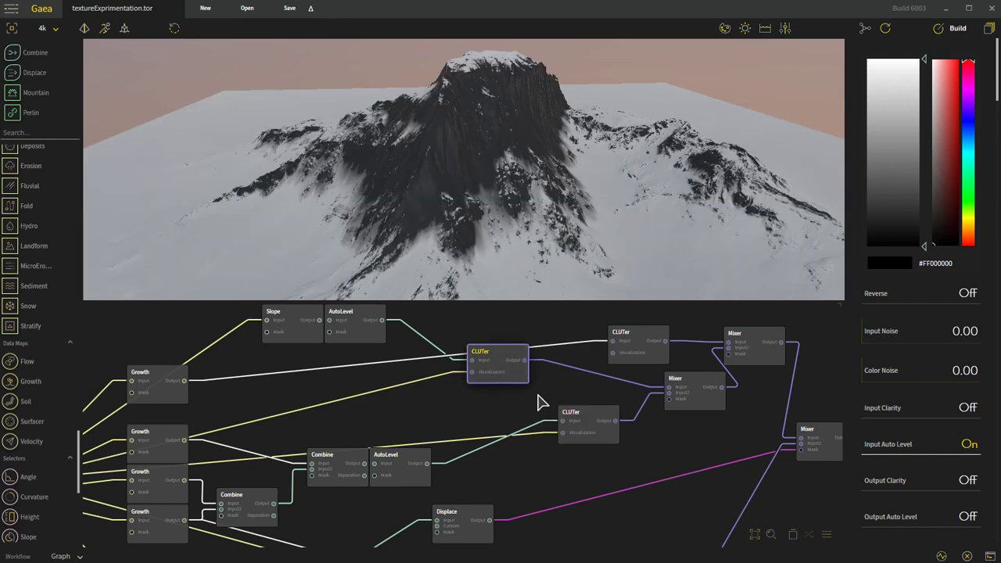
Show the middle Mixer's blend settings: Method Add, Ratio 1.00, Swap Inputs On.
middle_click_drag(577, 391, 483, 436)
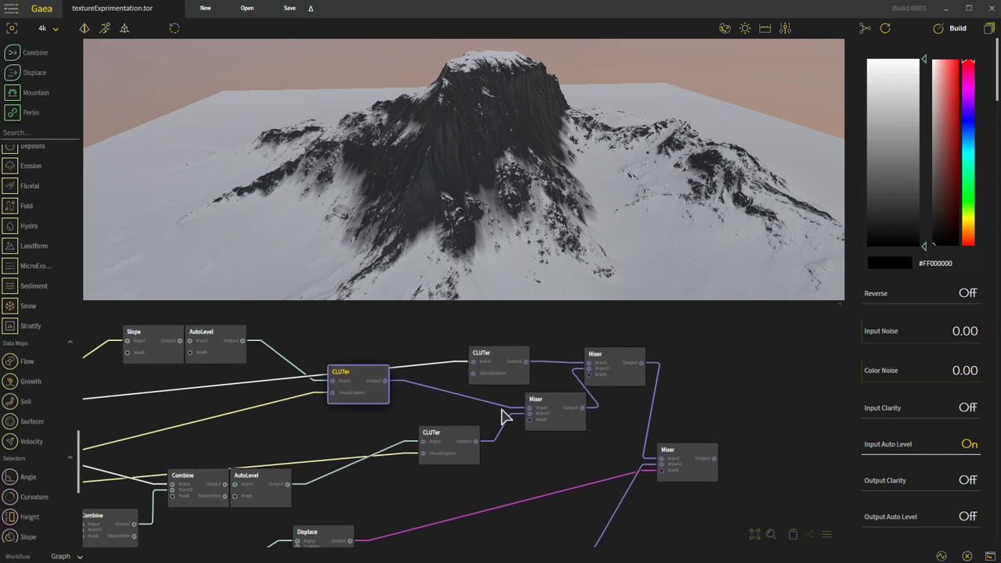
left_click(568, 409)
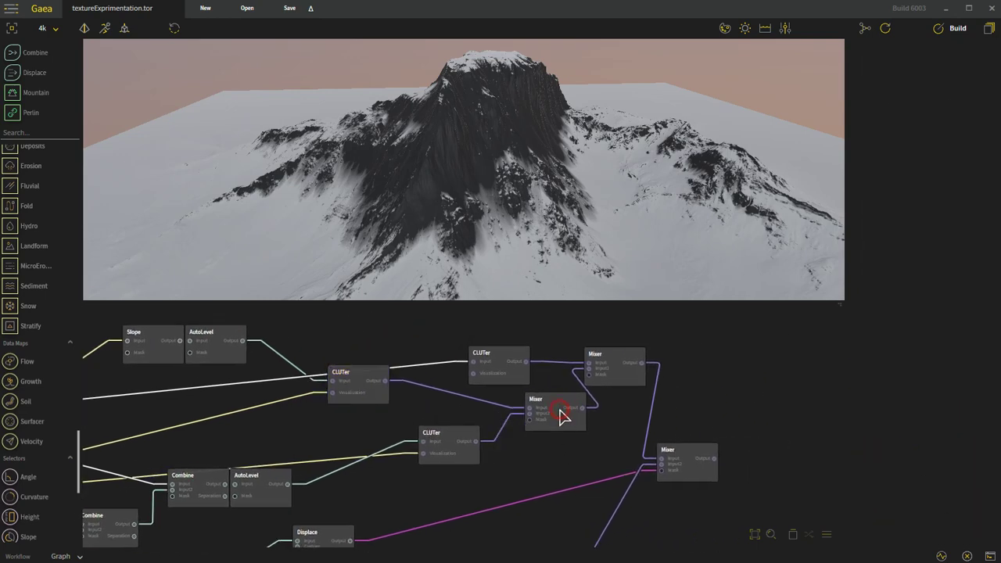
left_click(562, 413)
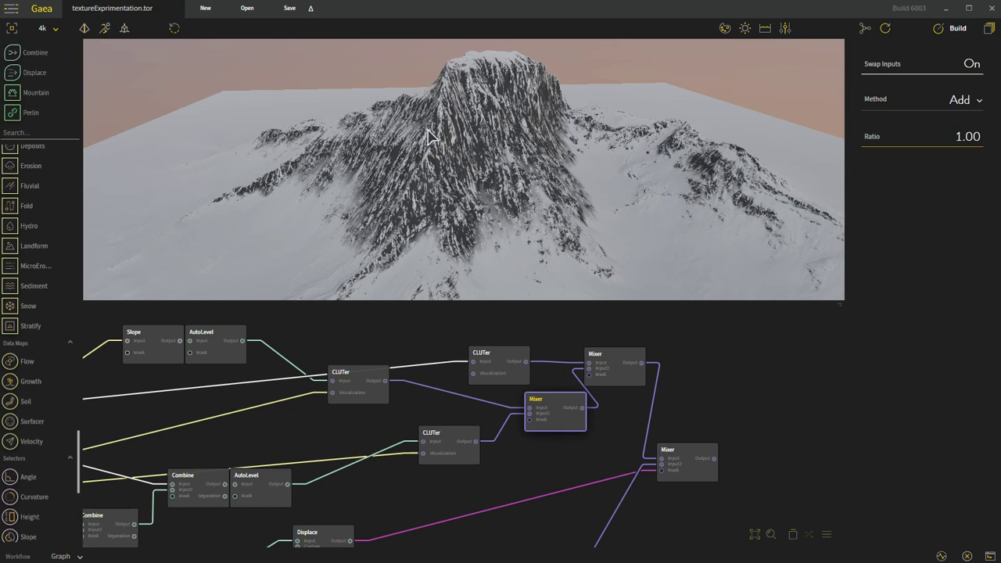
Look past the Growth nodes, then open the gradient of the upper CLUTer feeding the Mixer.
middle_click_drag(395, 343, 601, 357)
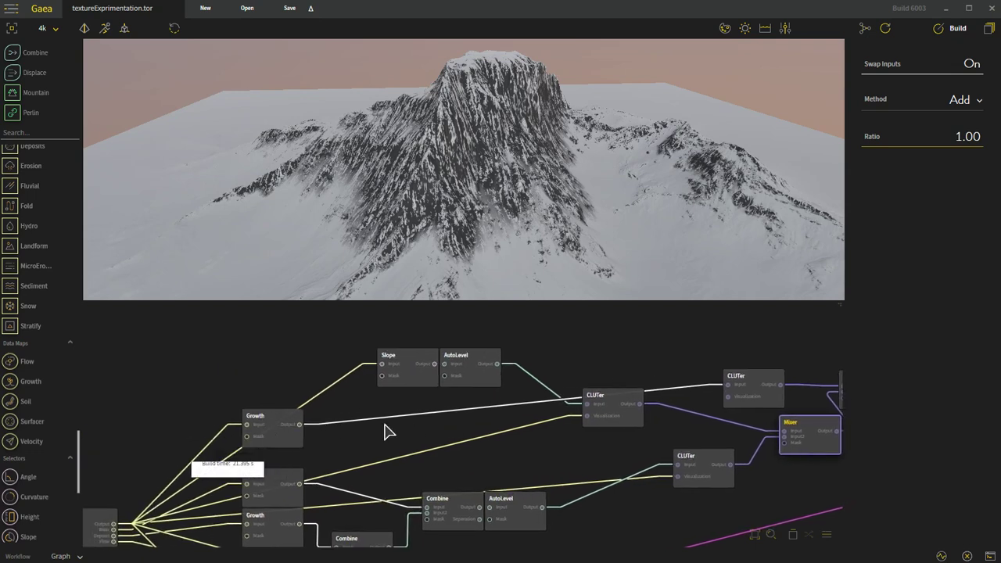
middle_click_drag(593, 357, 367, 371)
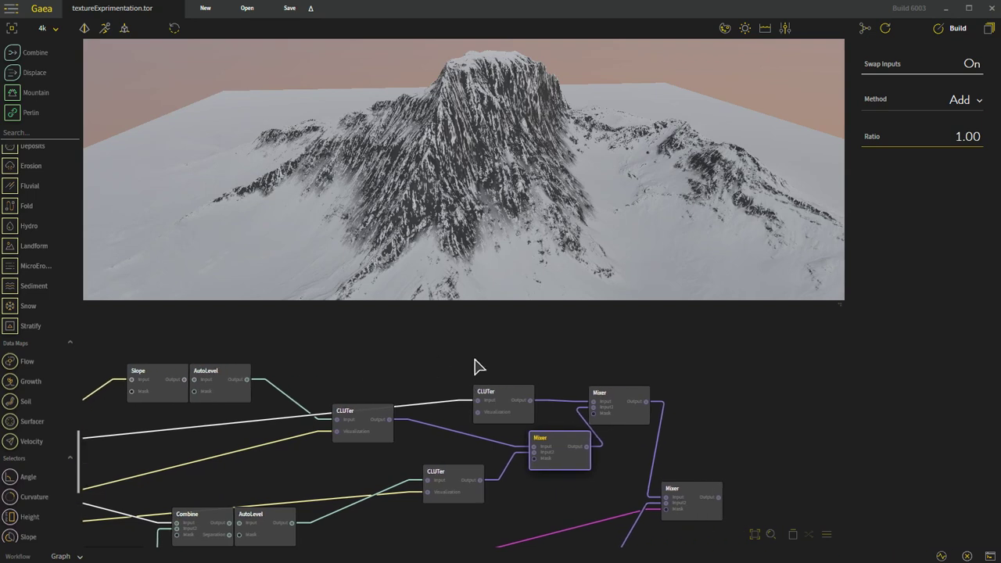
middle_click_drag(458, 360, 401, 364)
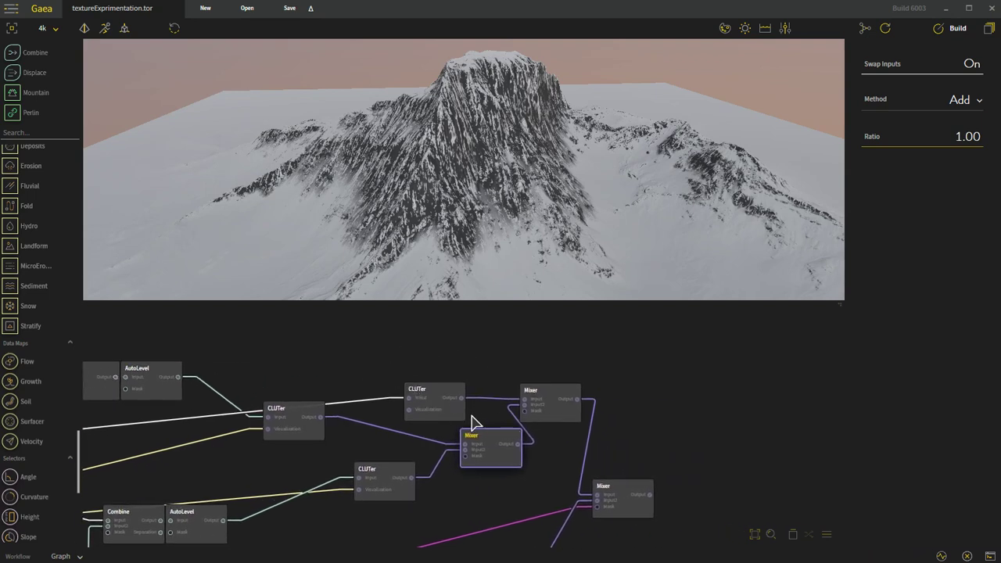
left_click(427, 389)
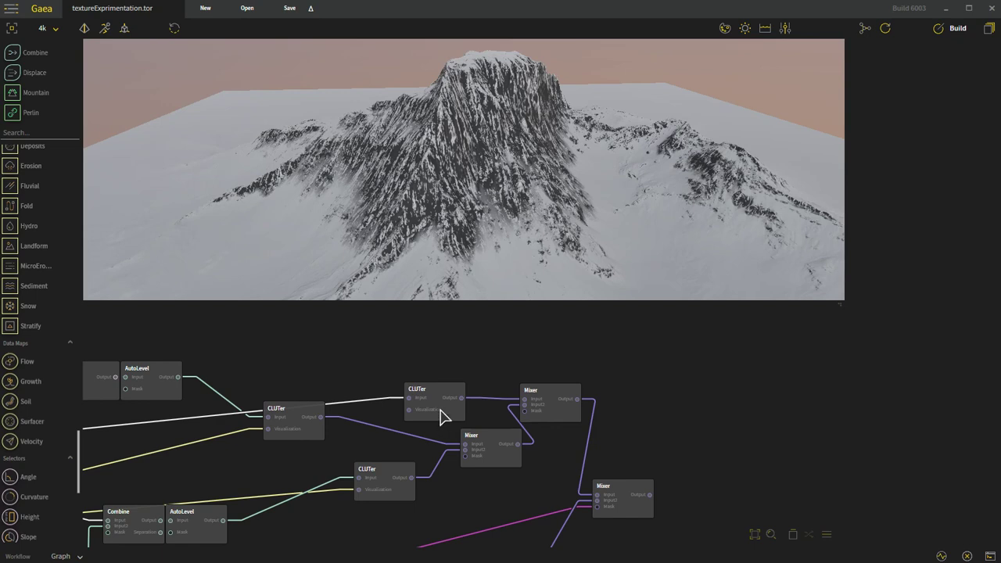
left_click(441, 405)
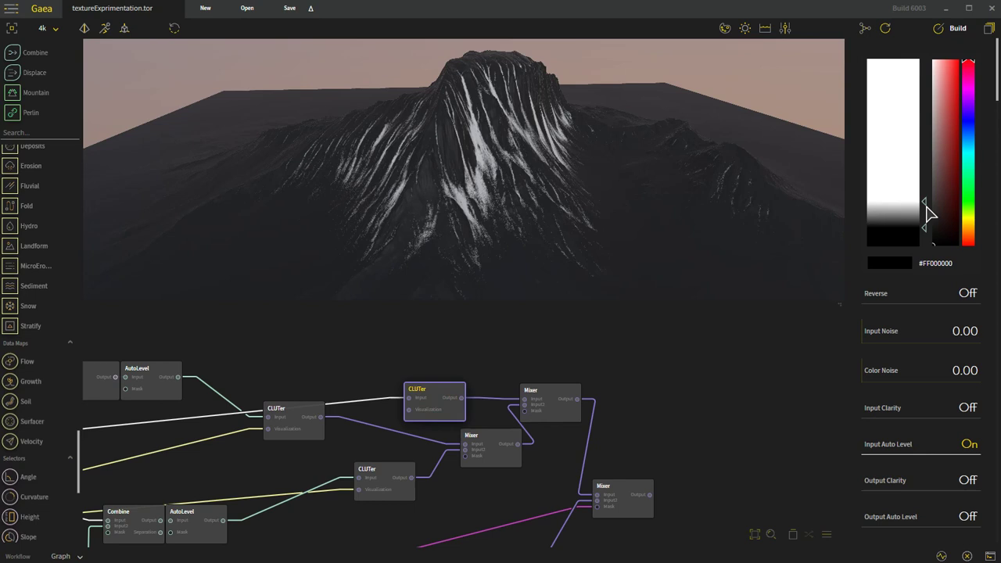
Add a gradient stop to leave thin white streaks, then preview the upper Mixer (Add, Ratio 1.00).
left_click(926, 227)
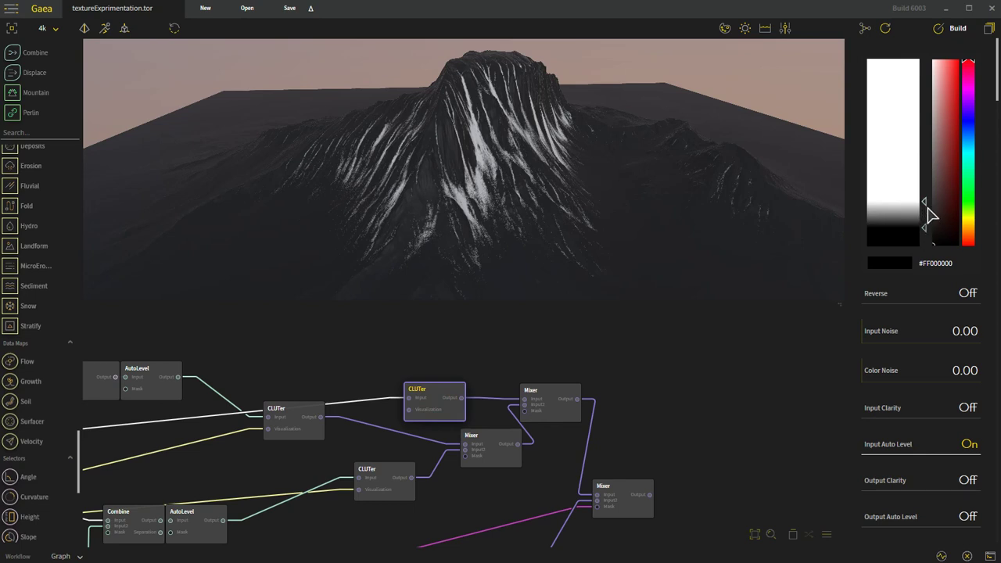
left_click(554, 403)
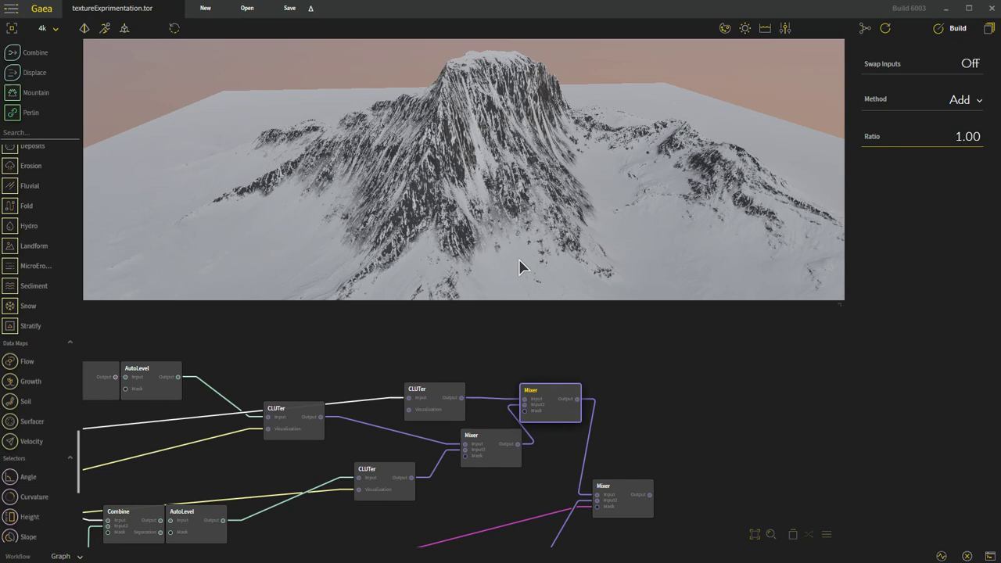
View the upper Mixer's snow result from a low frontal angle, then show the Displace nodes.
left_click(495, 446)
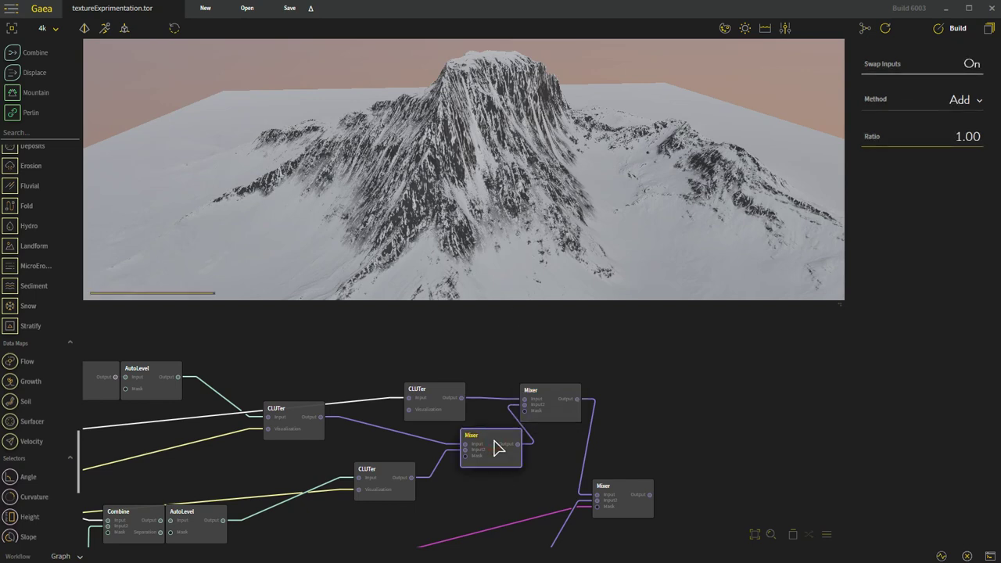
left_click(556, 402)
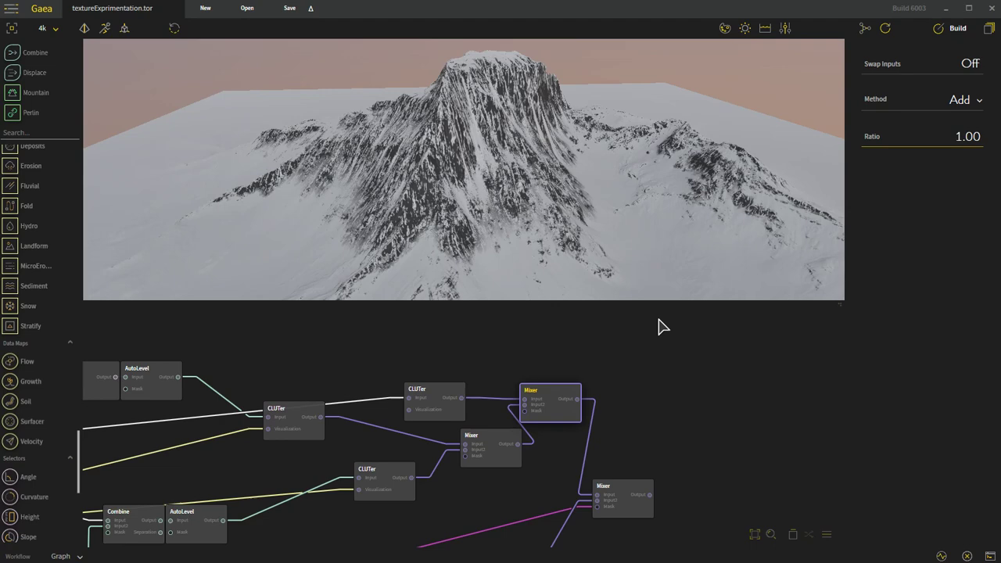
mouse_move(589, 235)
left_mouse_down()
mouse_move(583, 281)
mouse_move(595, 269)
mouse_move(579, 268)
mouse_move(584, 297)
left_mouse_up()
scroll(594, 269, "down", 5)
scroll(590, 269, "up", 5)
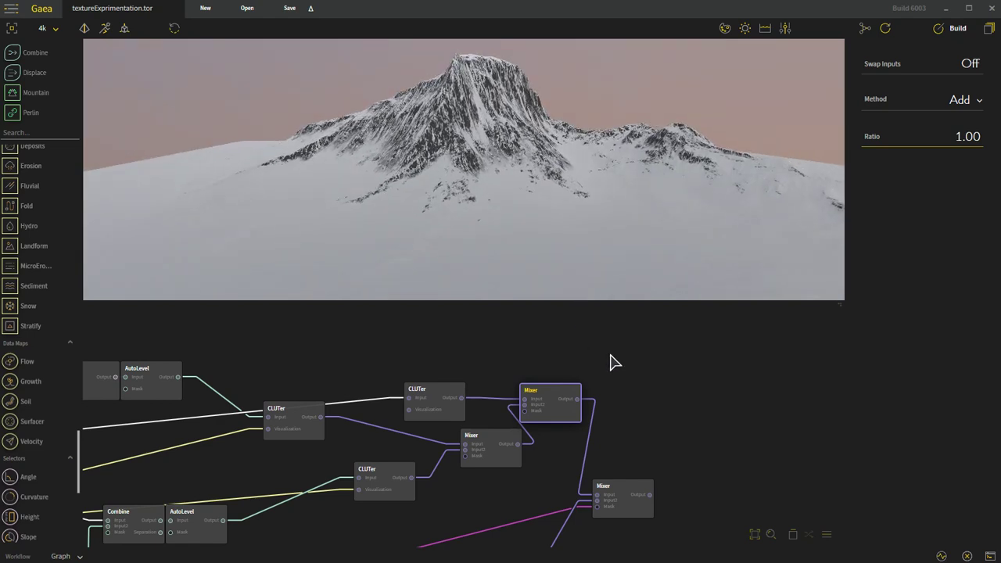
middle_click_drag(636, 456, 552, 482)
Check the lower CLUTer's gradient and look over the Erosion and Growth nodes.
left_click(547, 488)
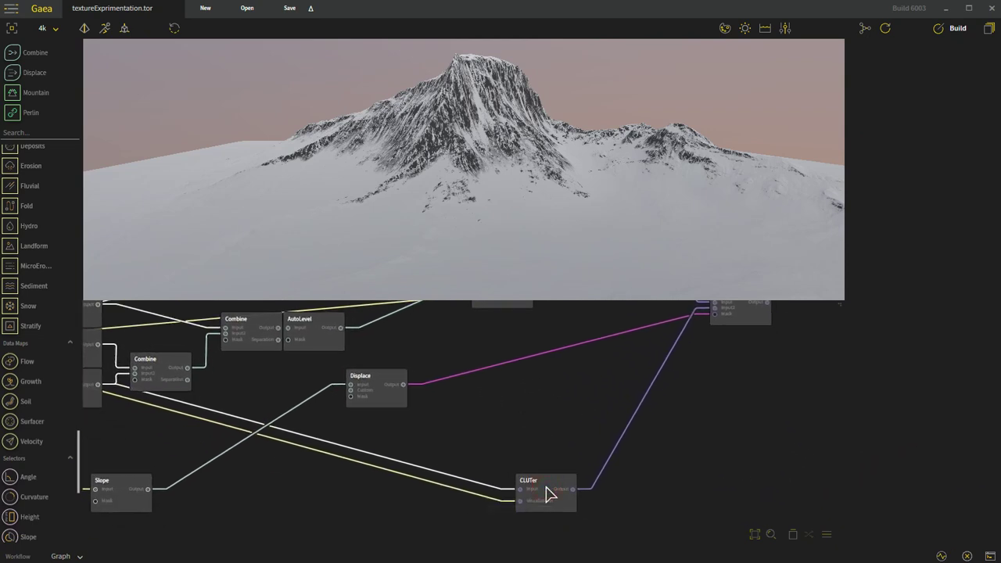
left_click(549, 495)
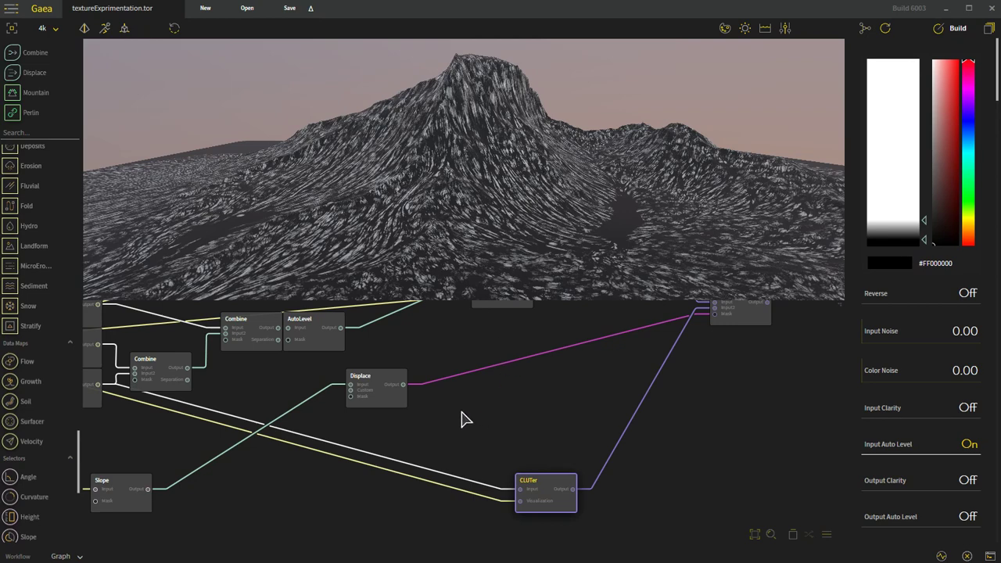
middle_click_drag(462, 418, 645, 434)
middle_click_drag(283, 468, 375, 476)
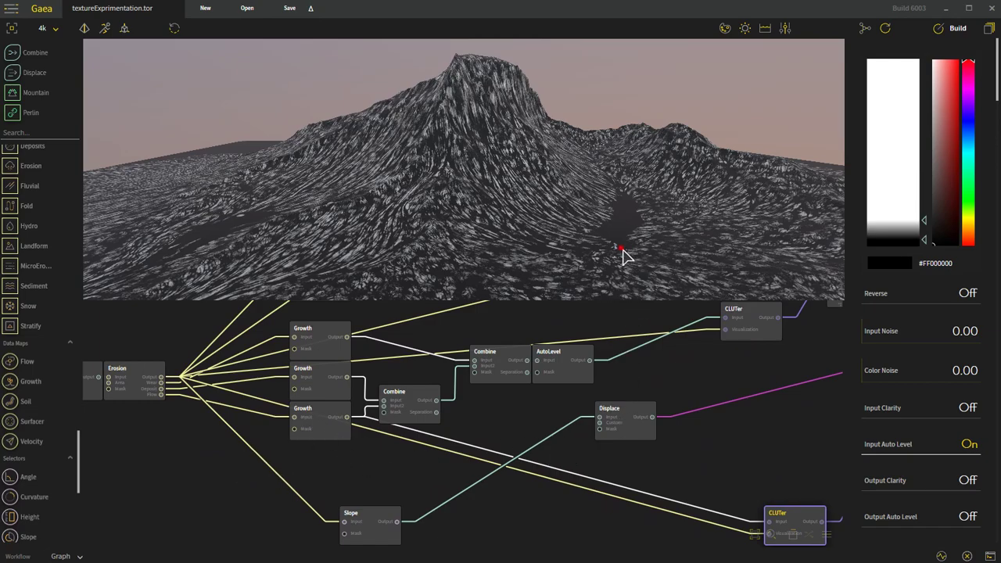
left_click_drag(623, 256, 682, 228)
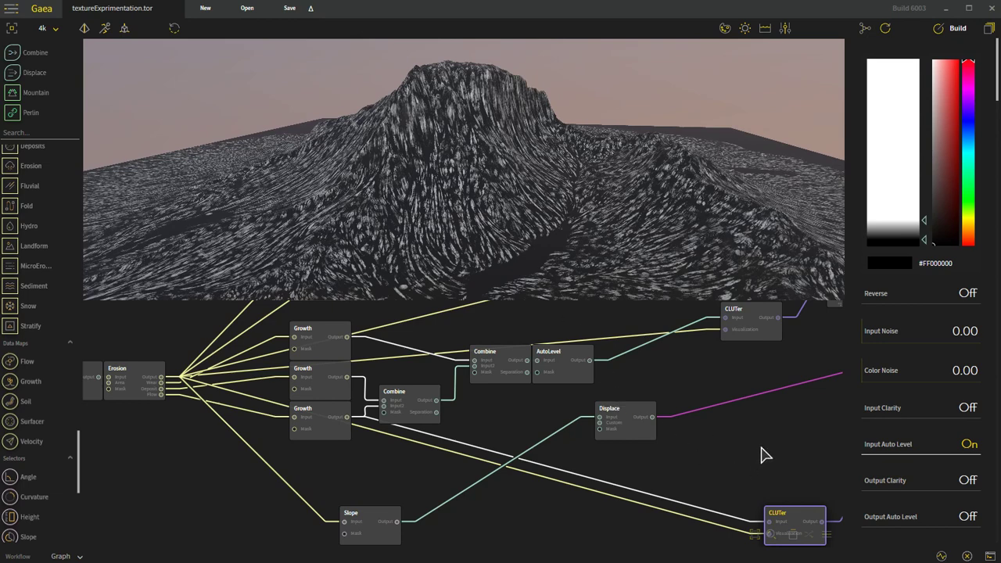
Return to the Mixer nodes and preview the upper Mixer's Add-blended snowy mountain.
middle_click_drag(729, 436, 617, 357)
middle_click_drag(641, 444, 657, 460)
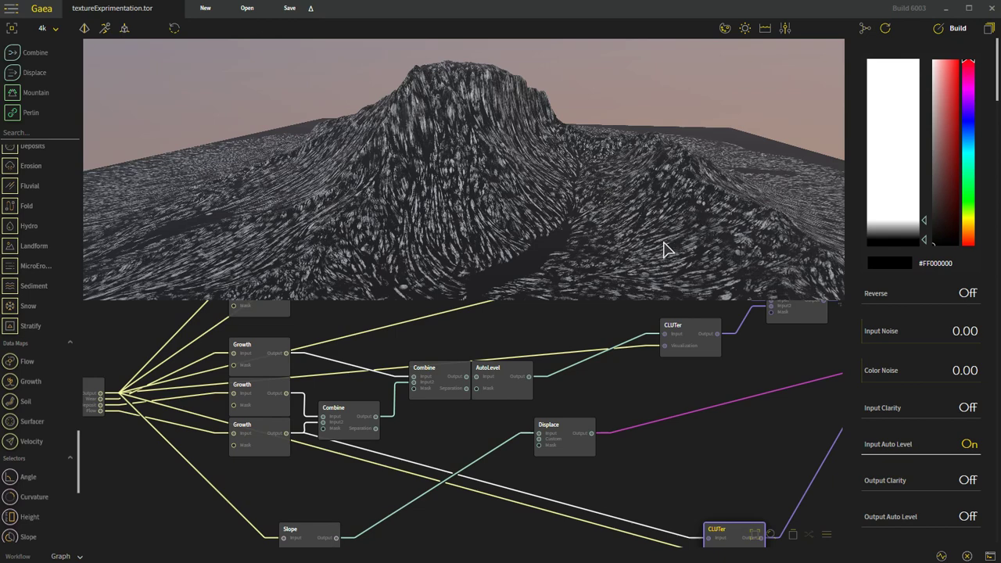
middle_click_drag(759, 473, 585, 440)
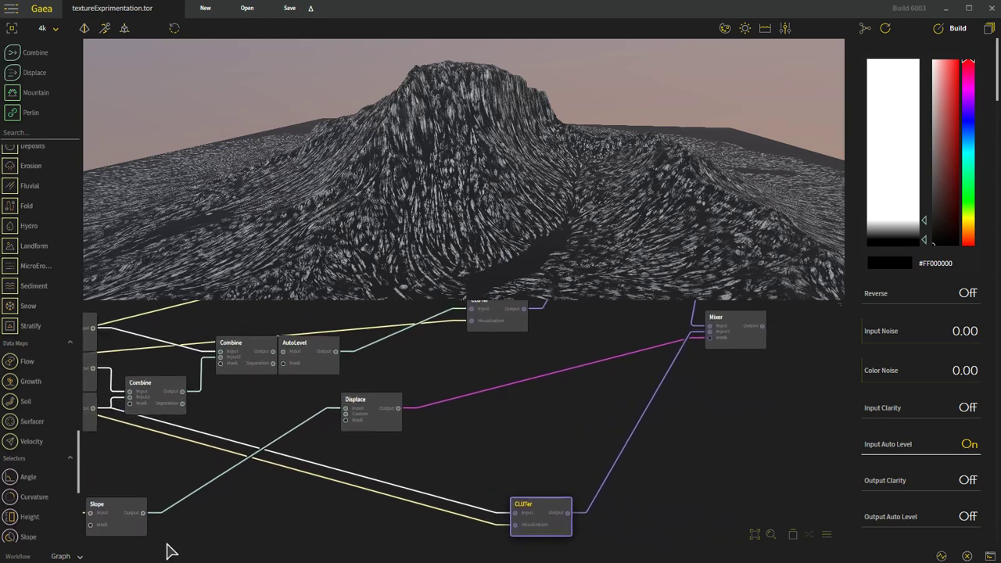
middle_click_drag(495, 446, 440, 449)
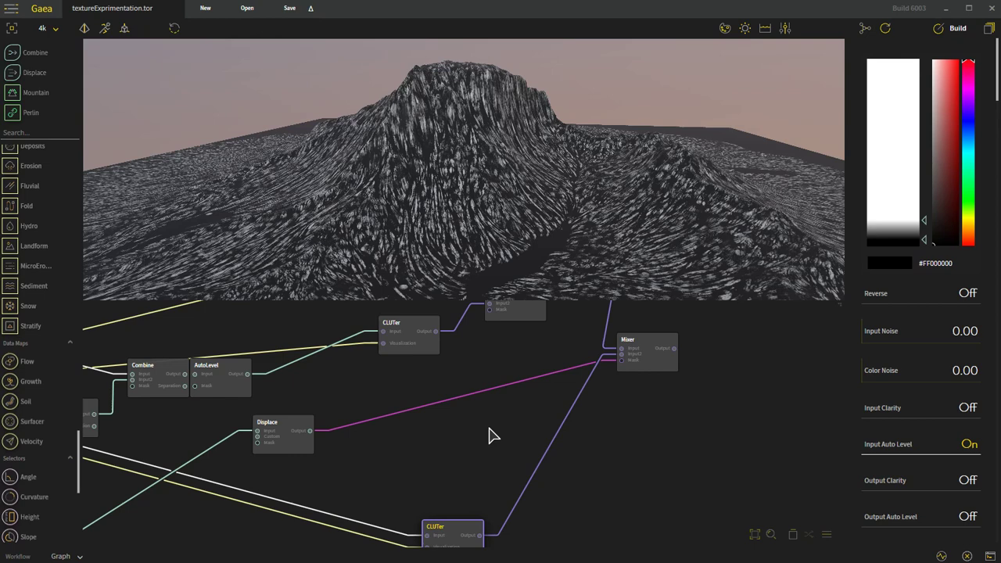
middle_click_drag(487, 435, 400, 482)
left_click(479, 346)
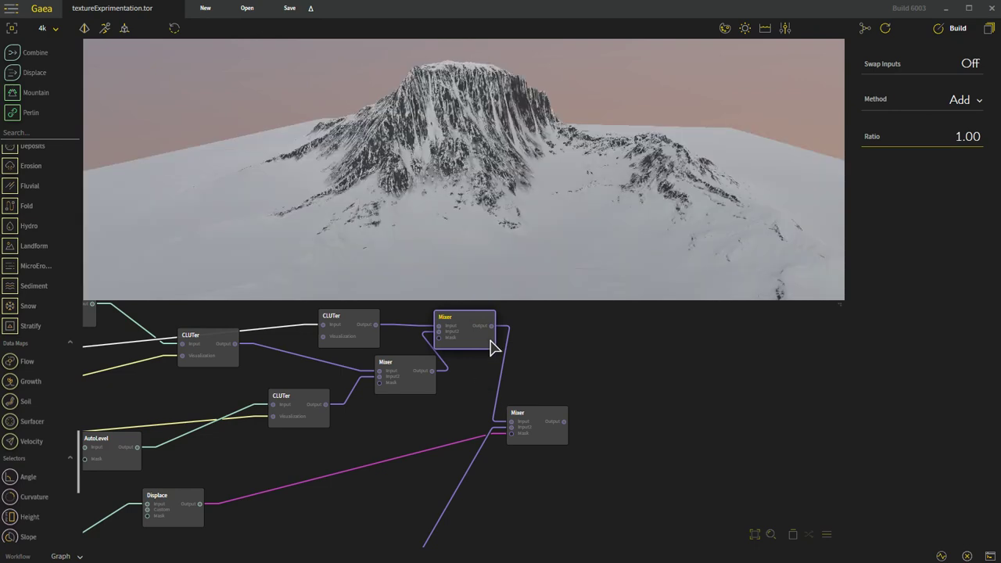
Preview the lower Mixer's Blend result at Ratio 1.00 and orbit the terrain to another angle.
left_click(545, 423)
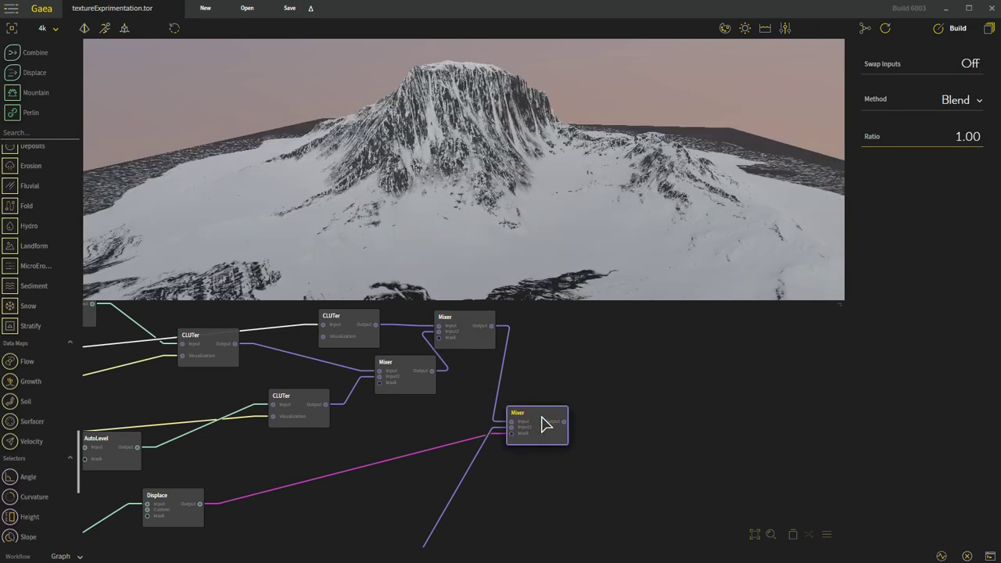
left_click_drag(443, 254, 462, 297)
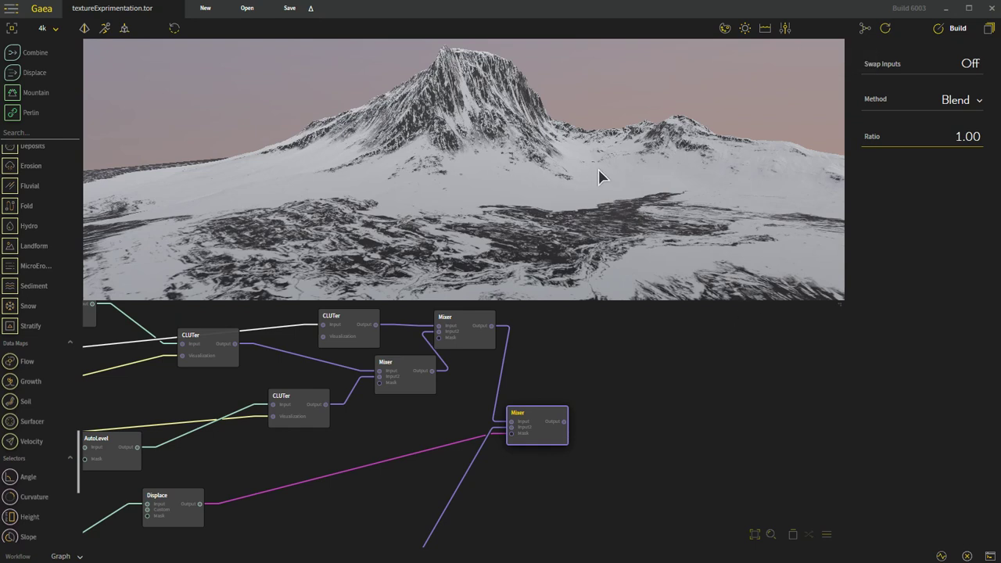
left_click_drag(604, 211, 596, 242)
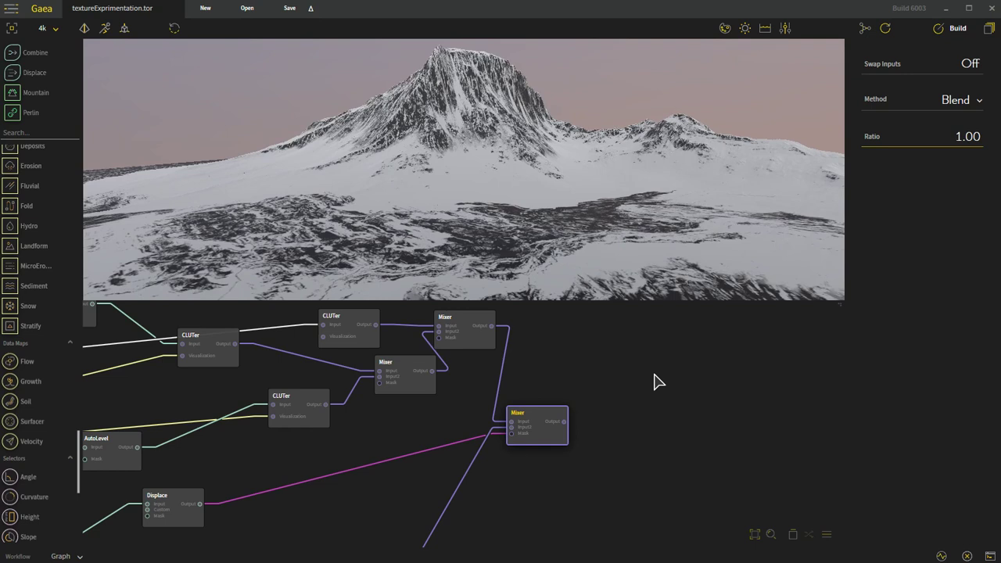
middle_click_drag(633, 414, 649, 431)
Save the final Mixer node from its context menu.
left_click(572, 445)
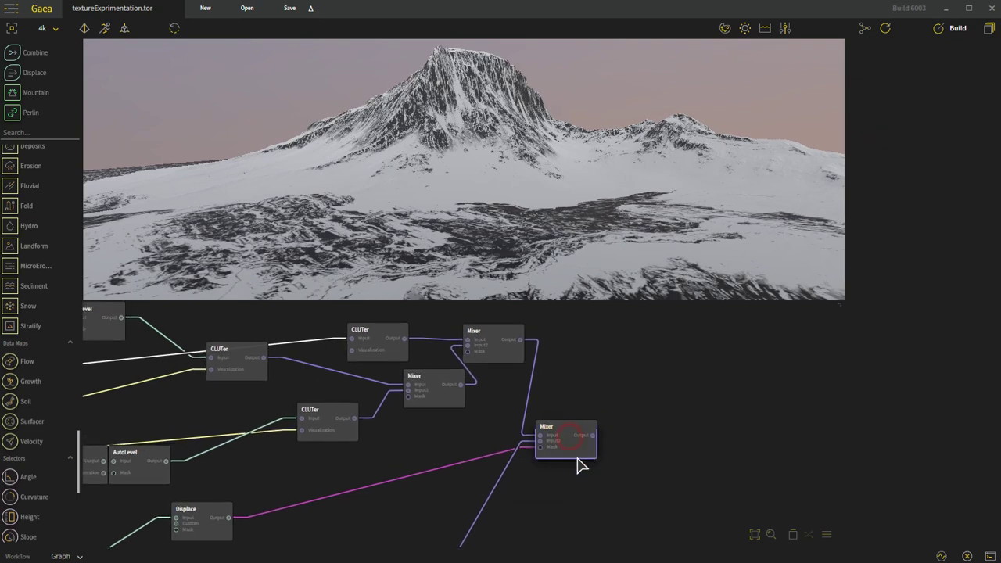
left_click(565, 435)
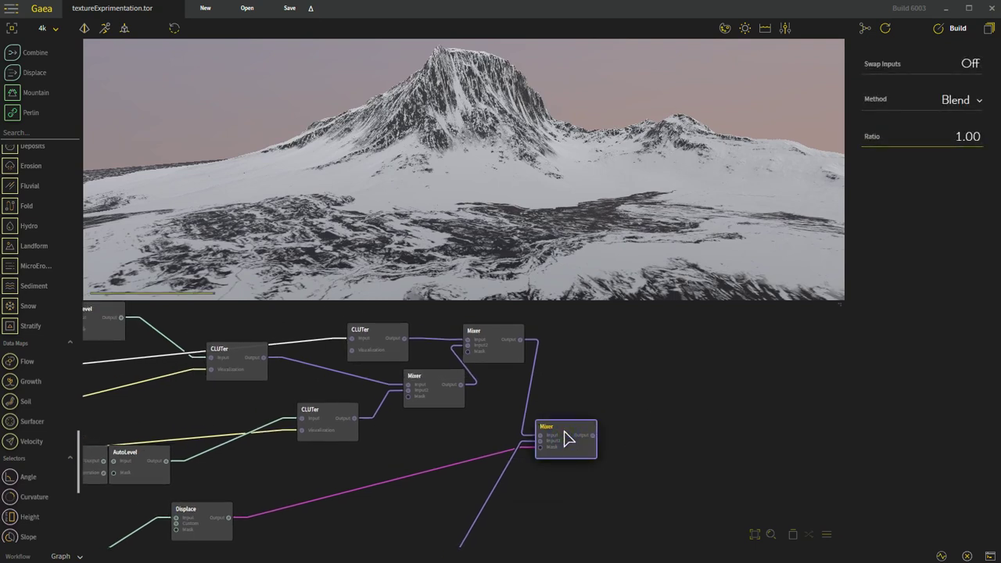
left_click(565, 433)
right_click(564, 430)
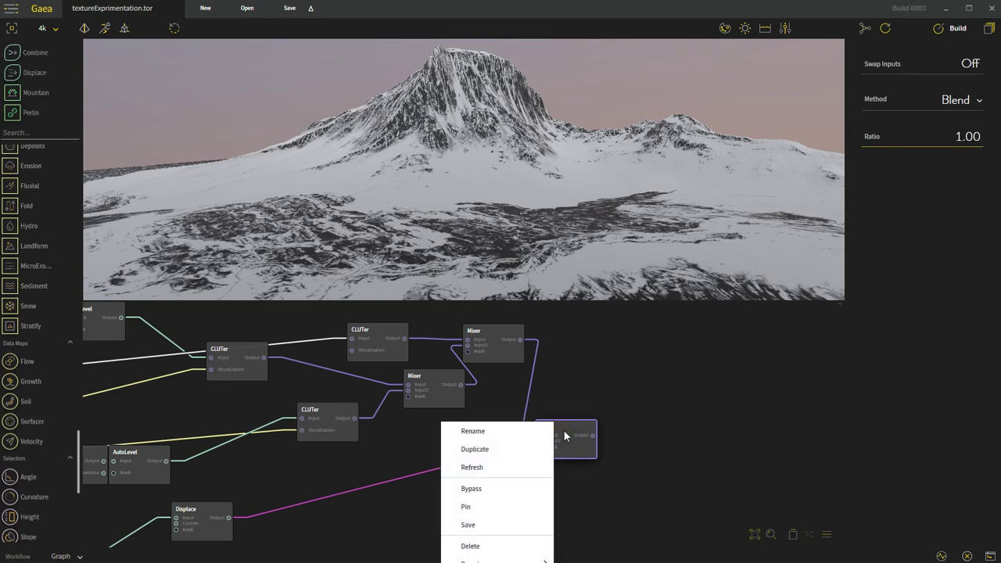
left_click(499, 523)
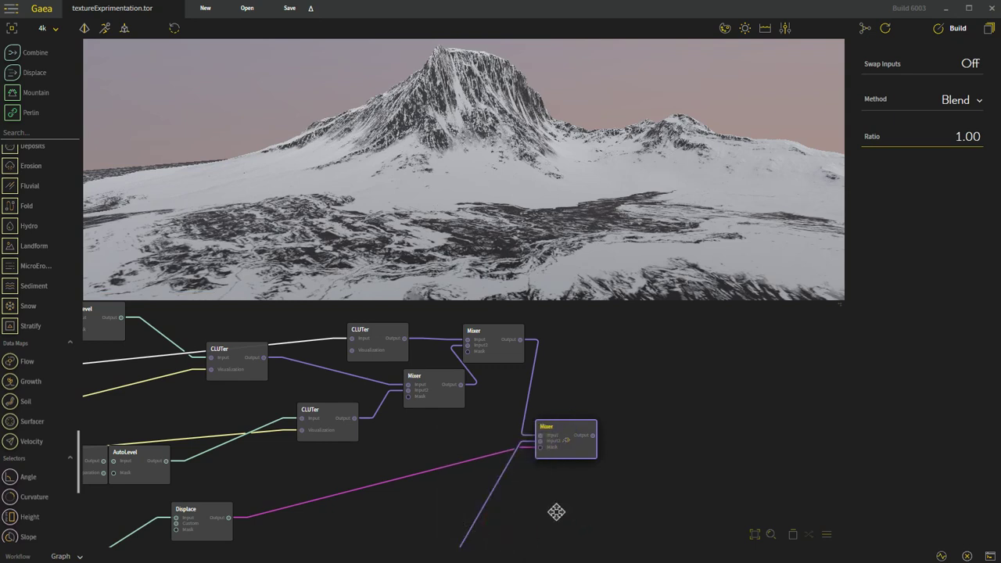
Find the Erosion node (Duration 0.15, Strength 0.50) and save it.
middle_click_drag(553, 512, 654, 504)
middle_click_drag(474, 518, 589, 538)
middle_click_drag(389, 522, 604, 472)
middle_click_drag(397, 540, 472, 551)
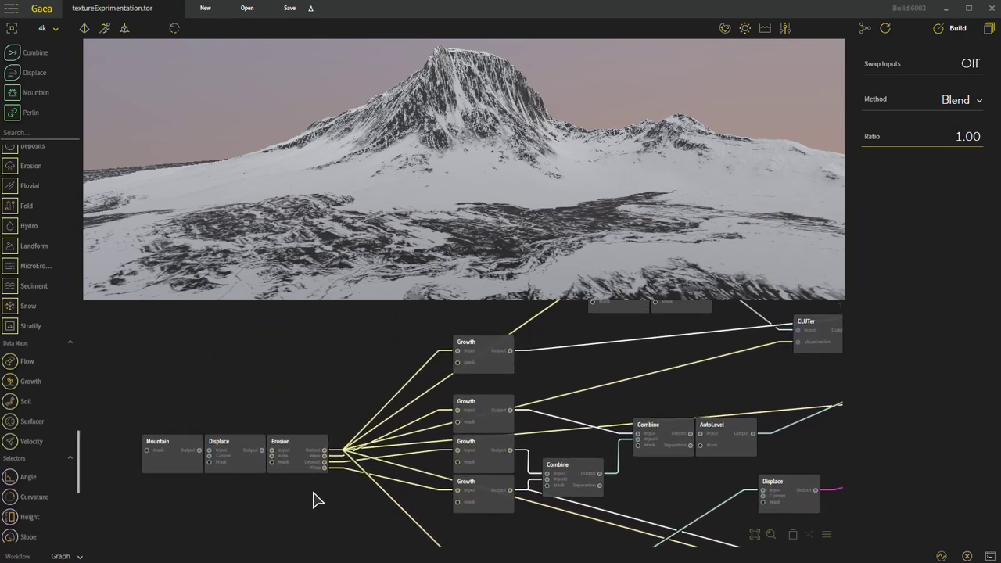
left_click(305, 442)
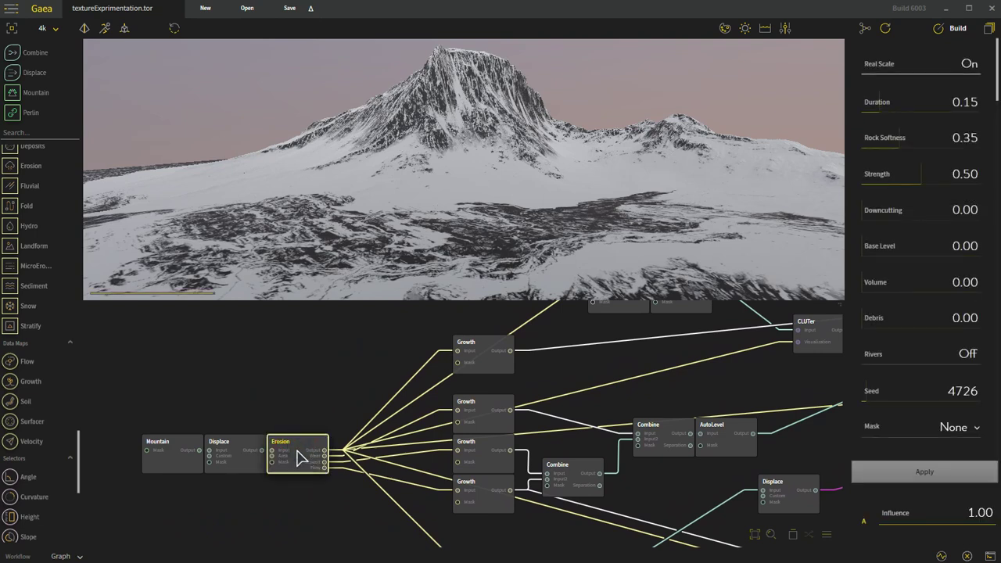
right_click(297, 457)
left_click(216, 545)
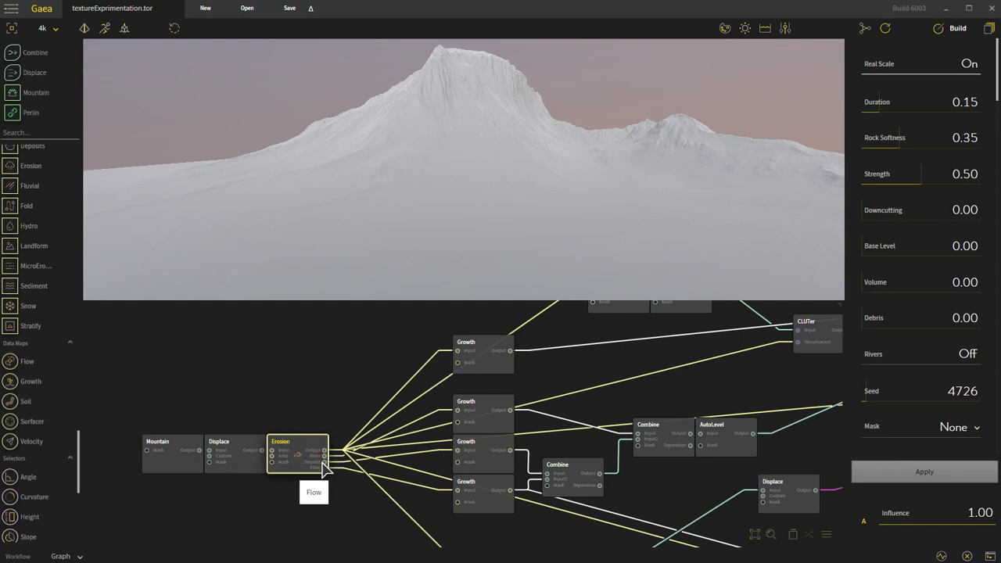
Save the top and second Growth nodes.
middle_click_drag(538, 553, 418, 556)
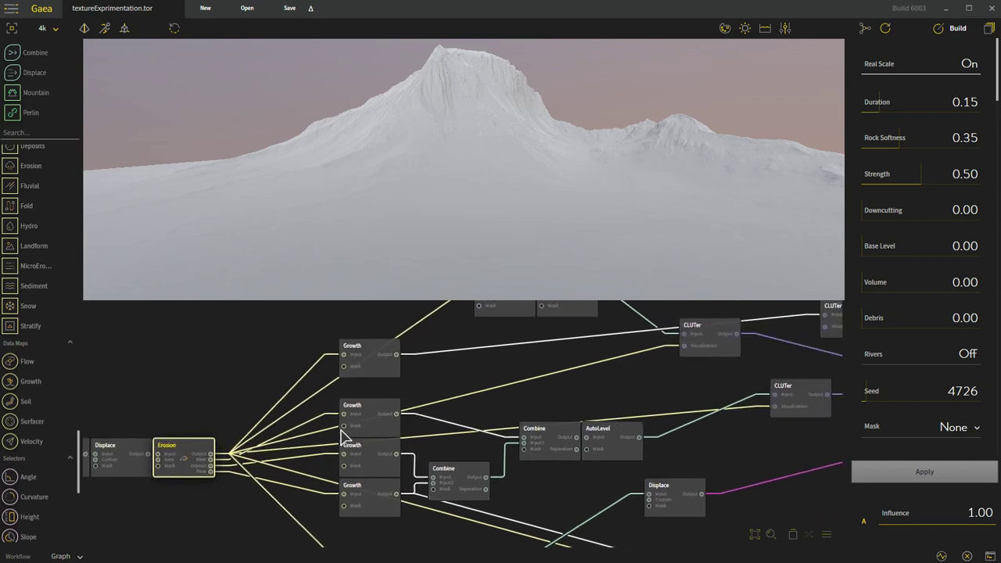
left_click(380, 378)
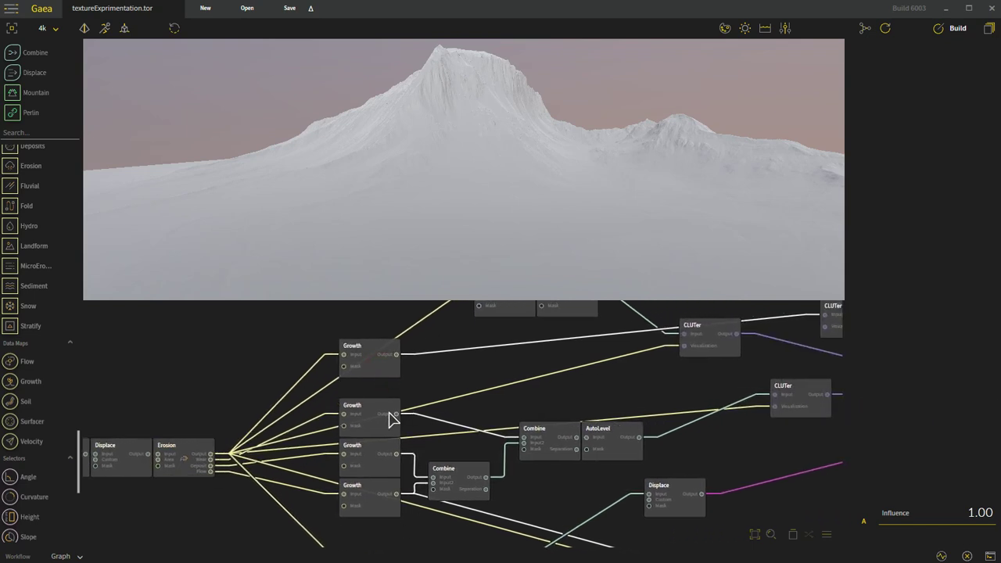
left_click(380, 375)
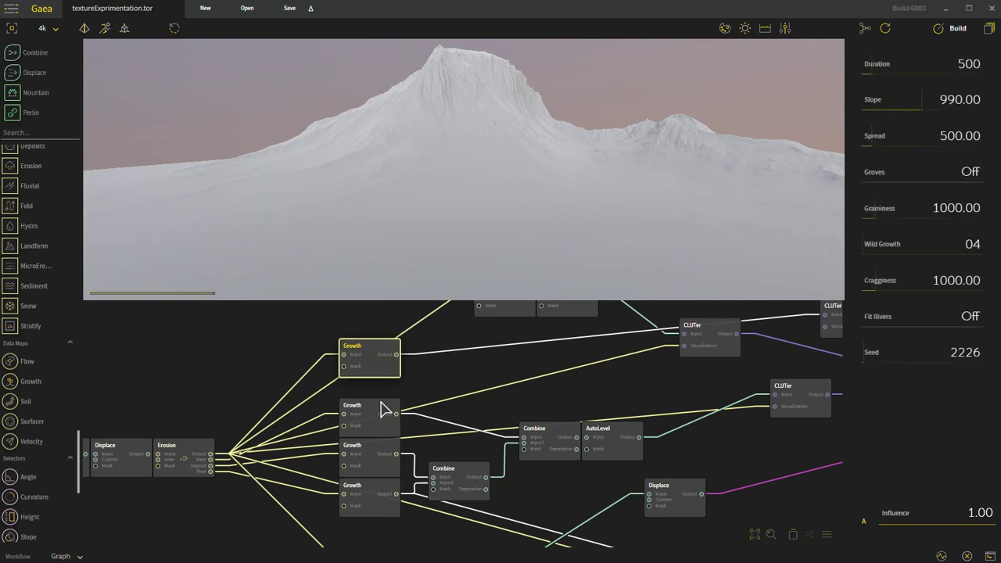
right_click(369, 355)
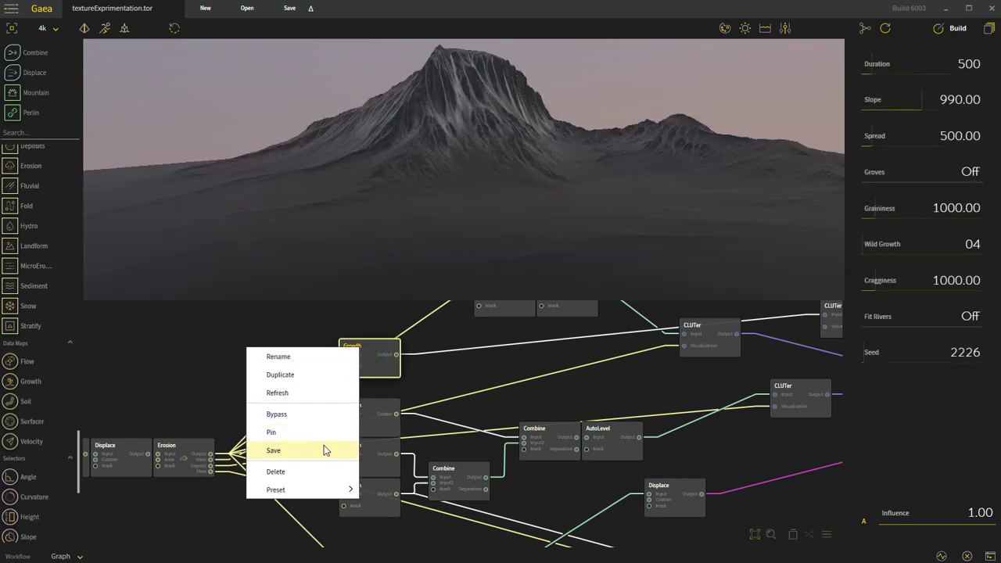
left_click(324, 448)
left_click(375, 433)
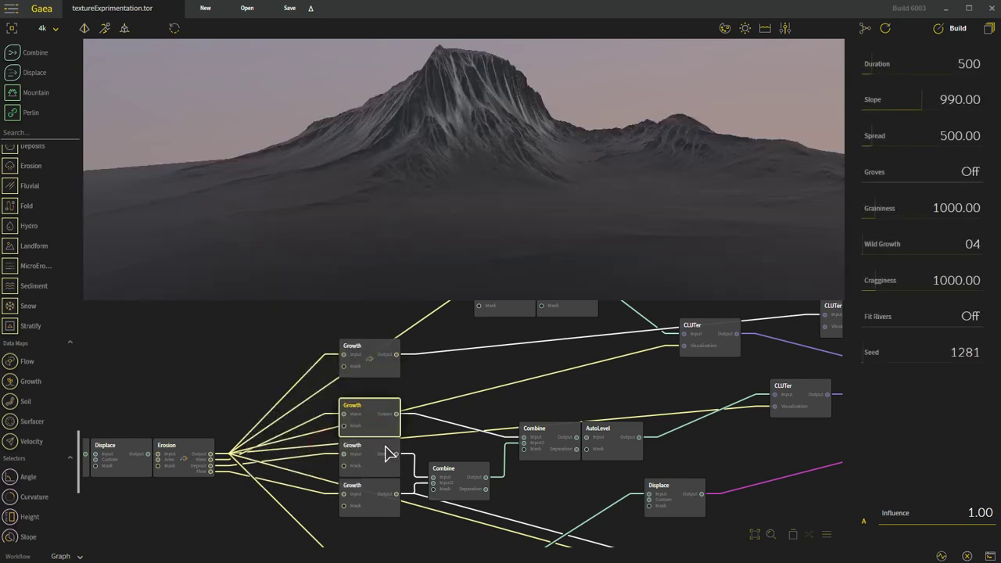
right_click(371, 423)
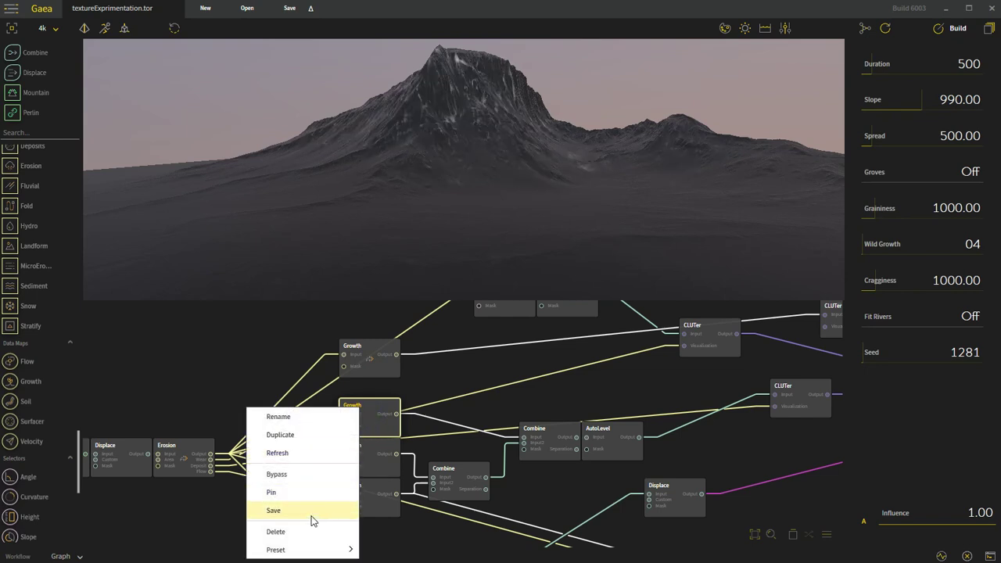
left_click(305, 510)
Save the third and fourth Growth nodes.
left_click(376, 465)
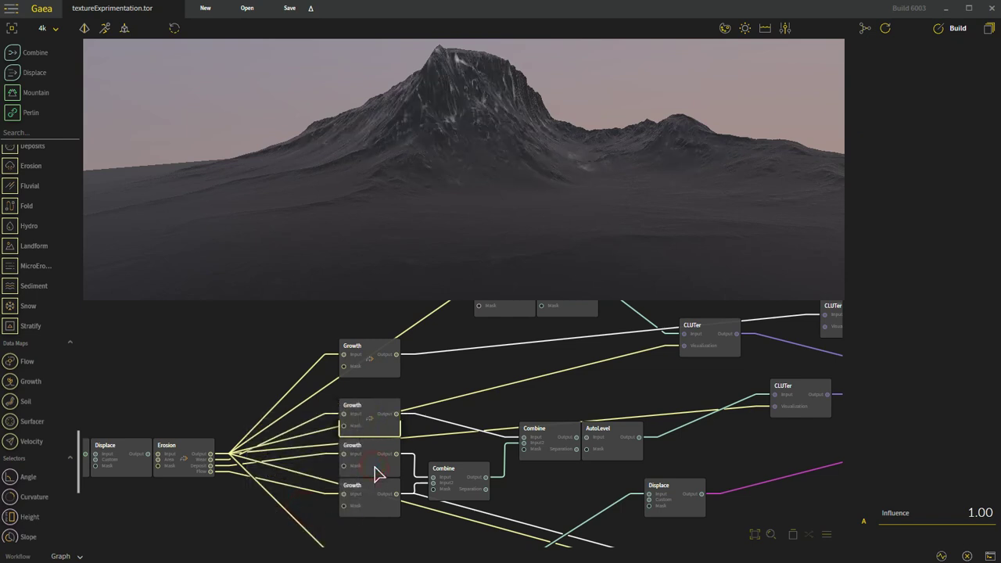
right_click(374, 464)
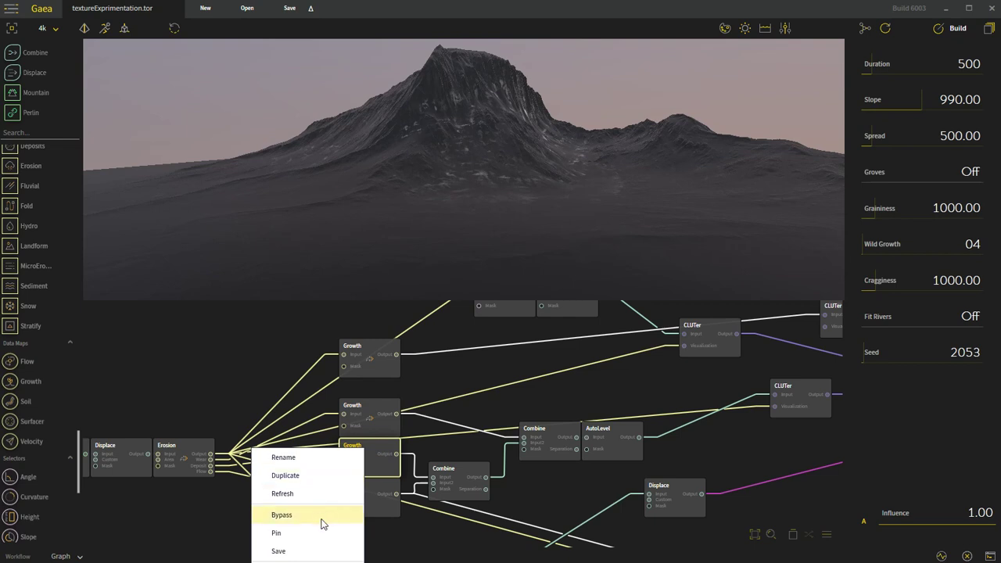
left_click(316, 549)
left_click(373, 499)
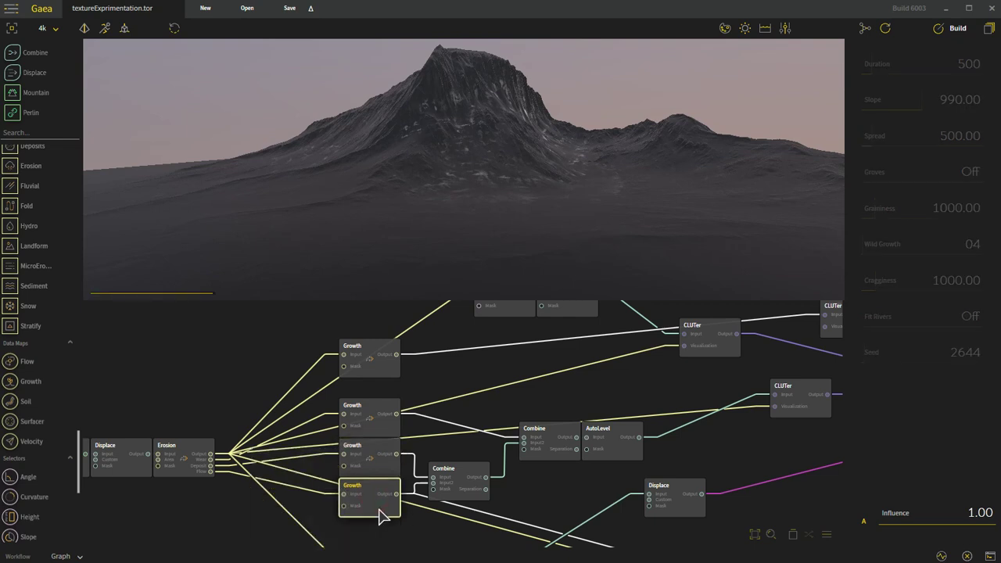
right_click(362, 505)
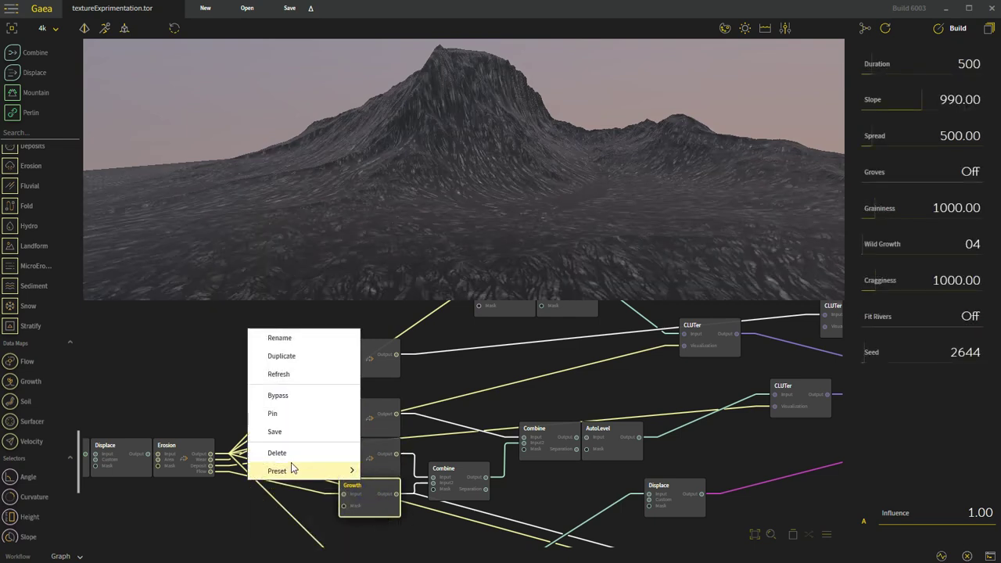
left_click(288, 435)
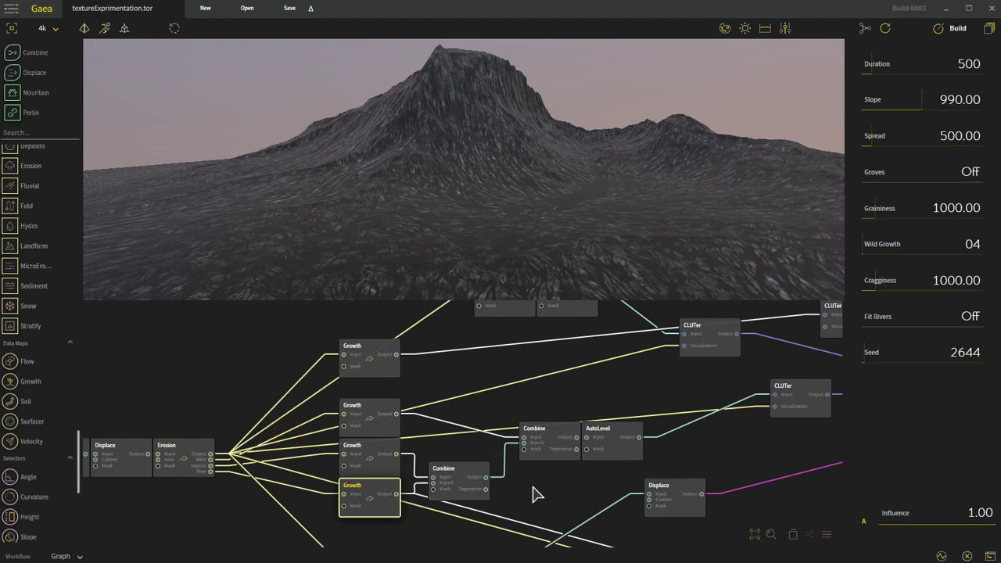
Pan past the Slope and CLUTer nodes to the Mixer nodes and clear the selection.
middle_click_drag(577, 510, 504, 546)
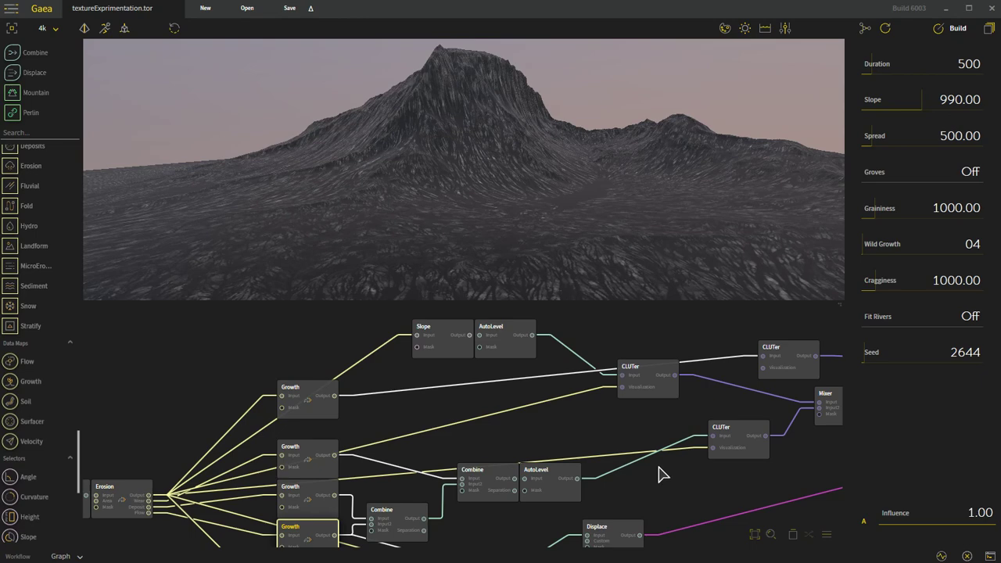
middle_click_drag(676, 482, 461, 447)
middle_click_drag(607, 503, 552, 472)
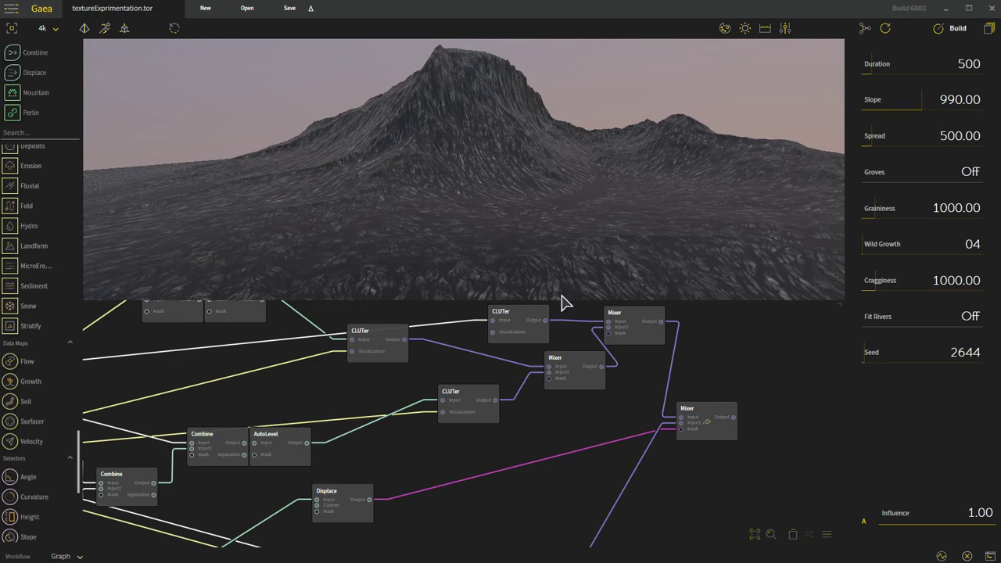
left_click(706, 409)
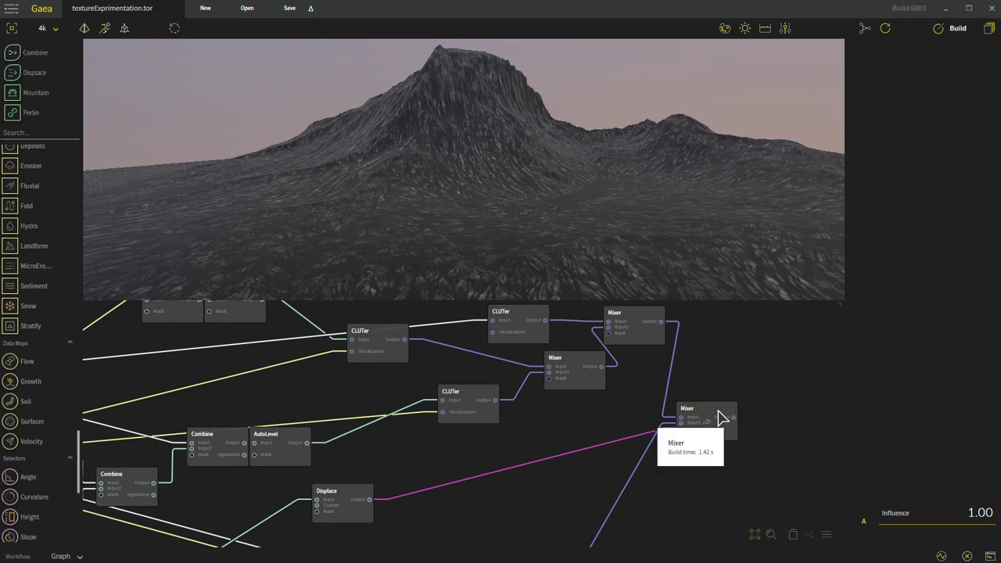
Select the lower Mixer to preview its Blend result at Ratio 1.00 instead of the Growth mask.
left_click(734, 414)
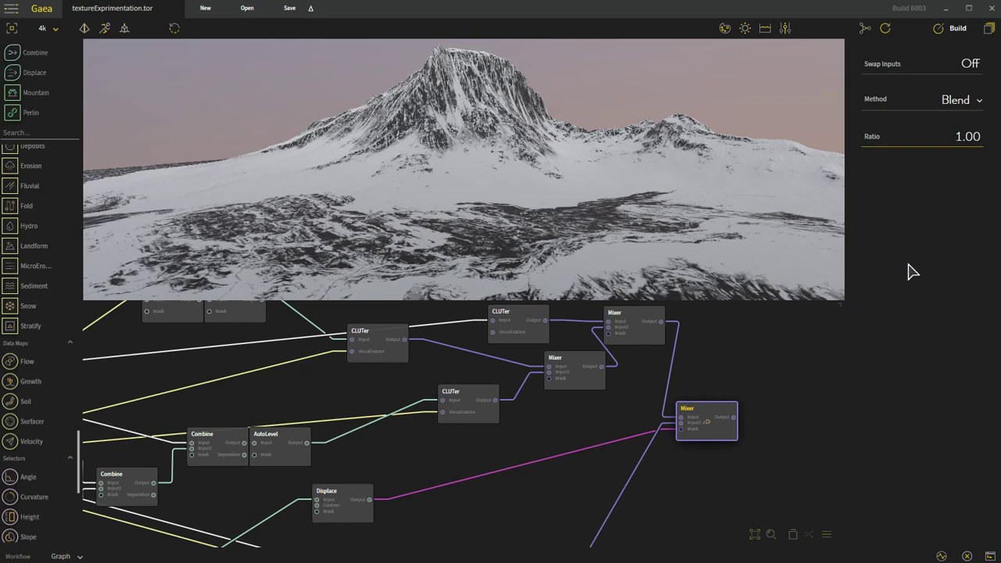
Pan the graph to reveal the Mountain, Erosion, Growth and Slope nodes, leaving nothing selected.
middle_click_drag(493, 518, 554, 555)
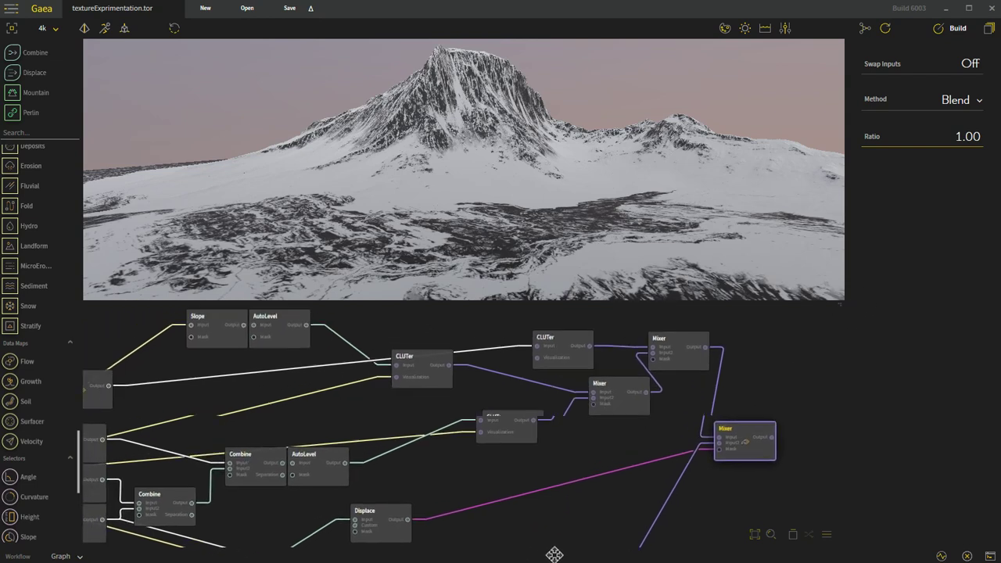
middle_click_drag(376, 465, 646, 445)
middle_click_drag(633, 527, 616, 540)
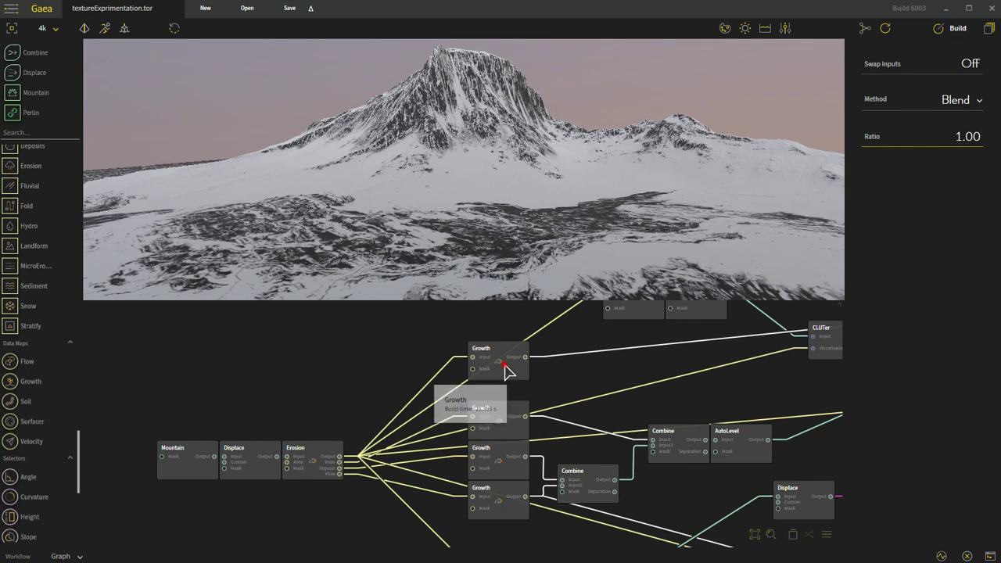
left_click(521, 391)
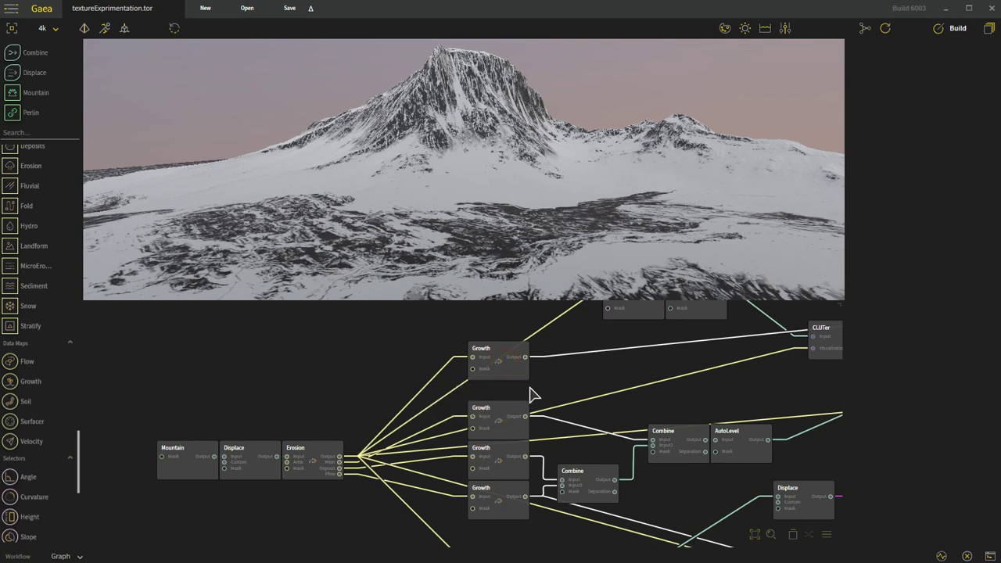